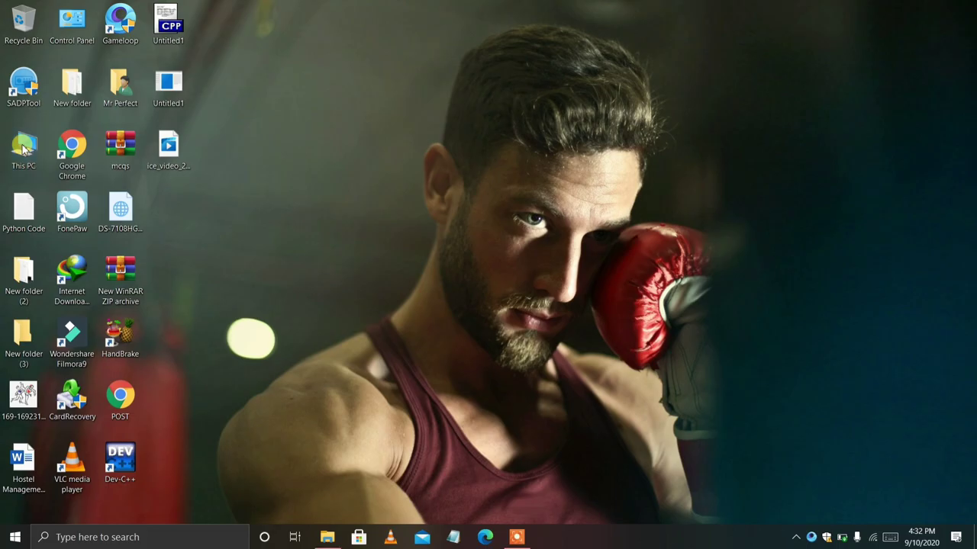
Step: Refresh the This PC view in File Explorer
{"action": "left_click_drag", "start_coordinate": [460, 237], "coordinate": [420, 339]}
{"action": "right_click", "coordinate": [421, 338]}
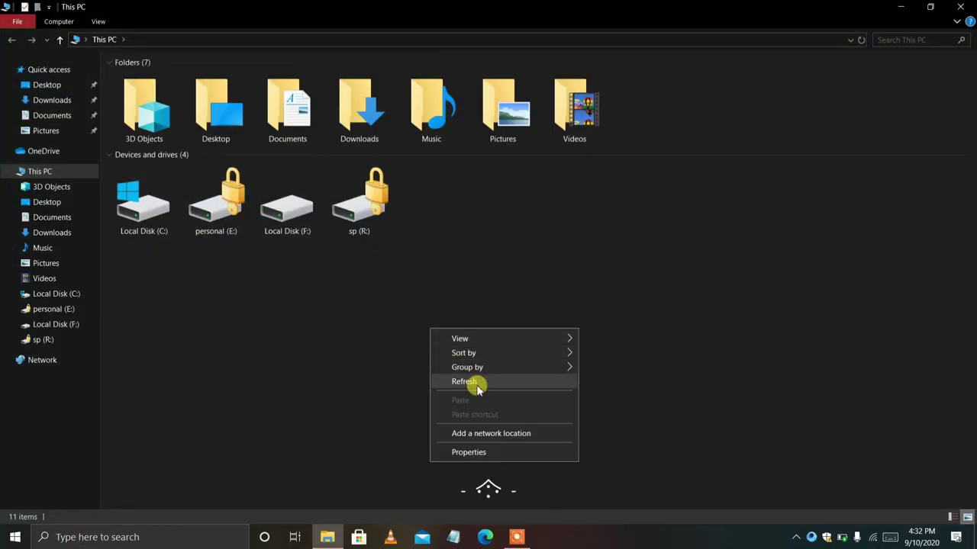
{"action": "left_click", "coordinate": [475, 383]}
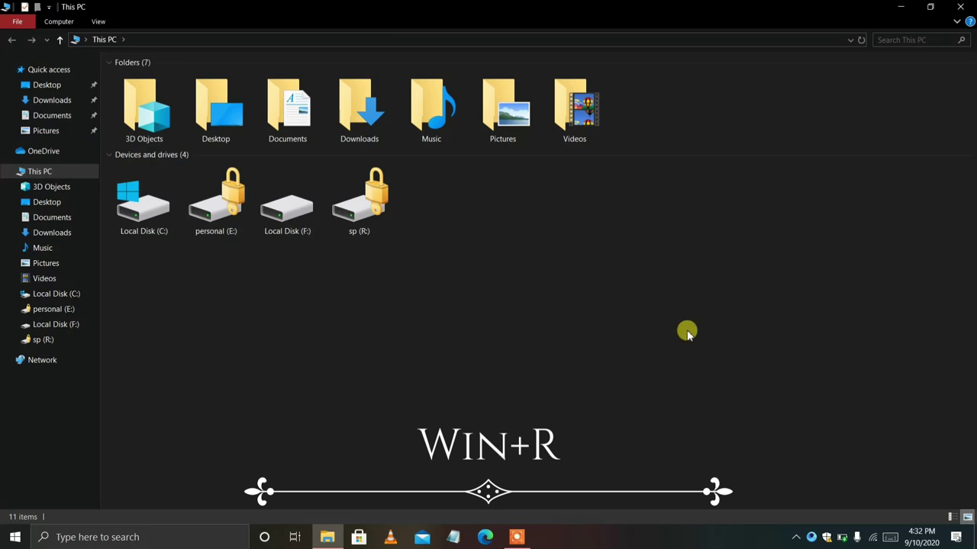
Step: Launch the Local Group Policy Editor by running gpedit.msc and maximize its window
{"action": "key", "text": "super+r"}
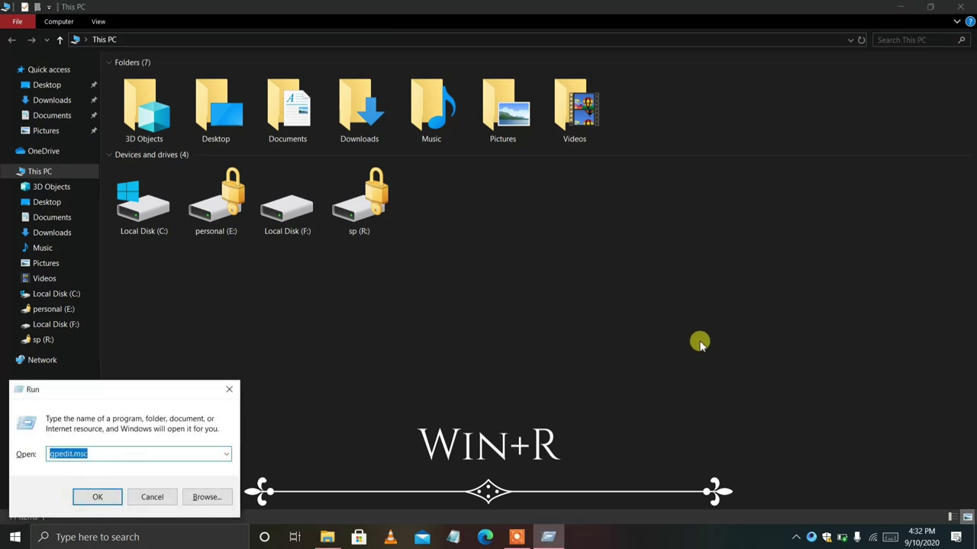
{"action": "key", "text": "End"}
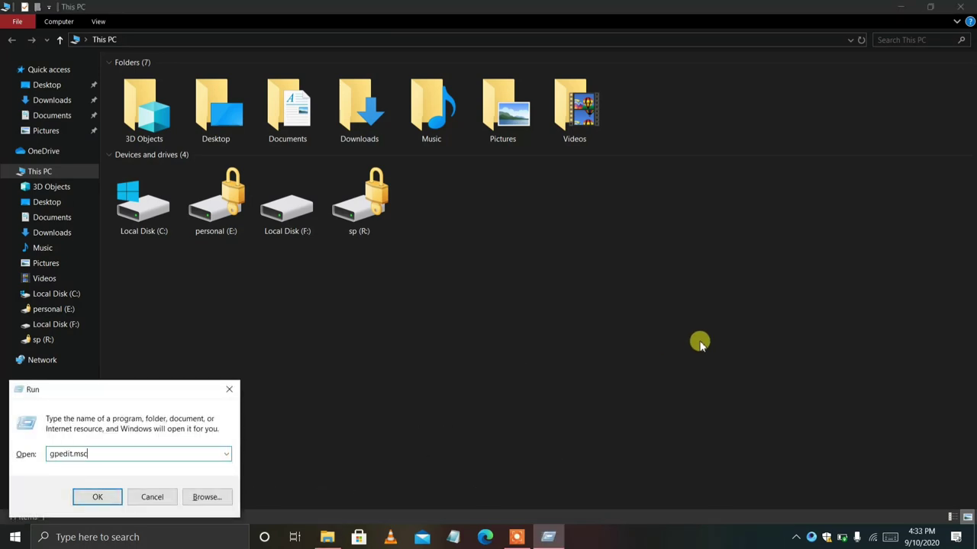
{"action": "key", "text": "BackSpace"}
{"action": "key", "text": "BackSpace"}
{"action": "key", "text": "BackSpace"}
{"action": "key", "text": "BackSpace"}
{"action": "key", "text": "BackSpace"}
{"action": "key", "text": "BackSpace"}
{"action": "key", "text": "BackSpace"}
{"action": "key", "text": "BackSpace"}
{"action": "key", "text": "BackSpace"}
{"action": "key", "text": "BackSpace"}
{"action": "type", "text": "g"}
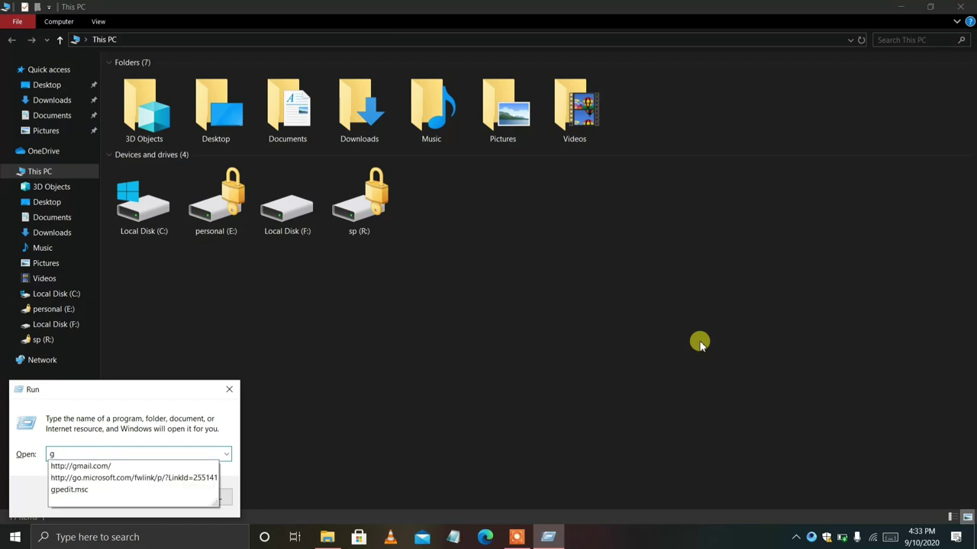
{"action": "type", "text": "pe"}
{"action": "key", "text": "Down"}
{"action": "key", "text": "Return"}
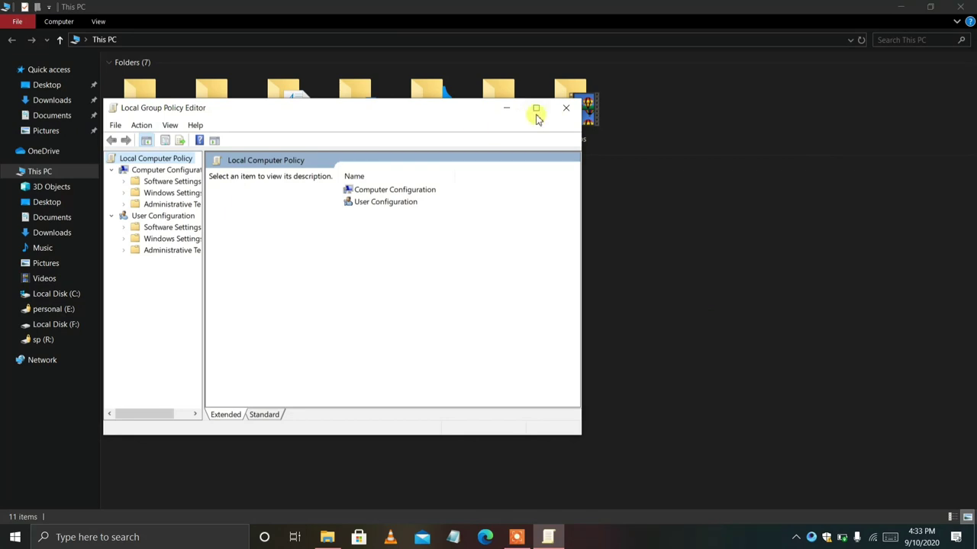
{"action": "left_click", "coordinate": [537, 110]}
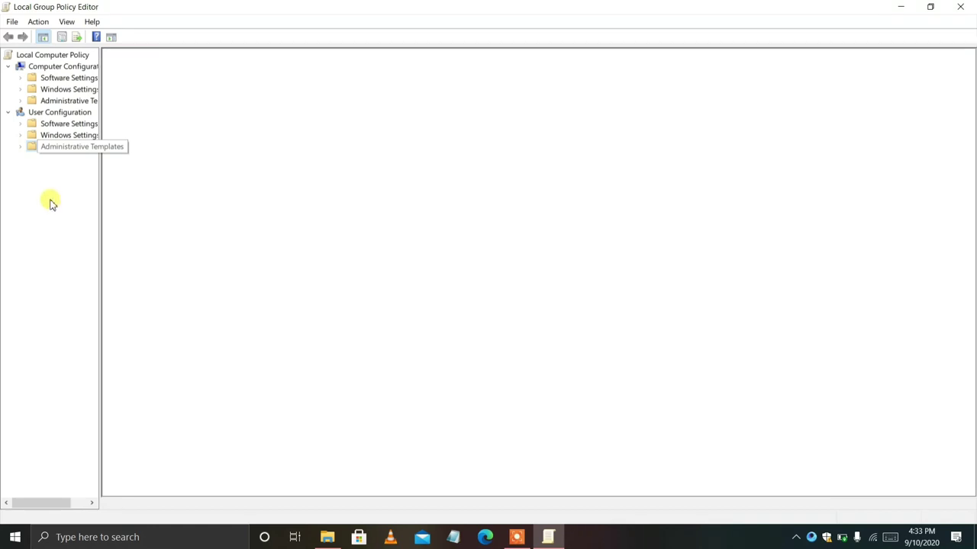
Step: Open the "Hide these specified drives in My Computer" policy in the File Explorer folder of User Configuration's Windows Components
{"action": "double_click", "coordinate": [471, 272]}
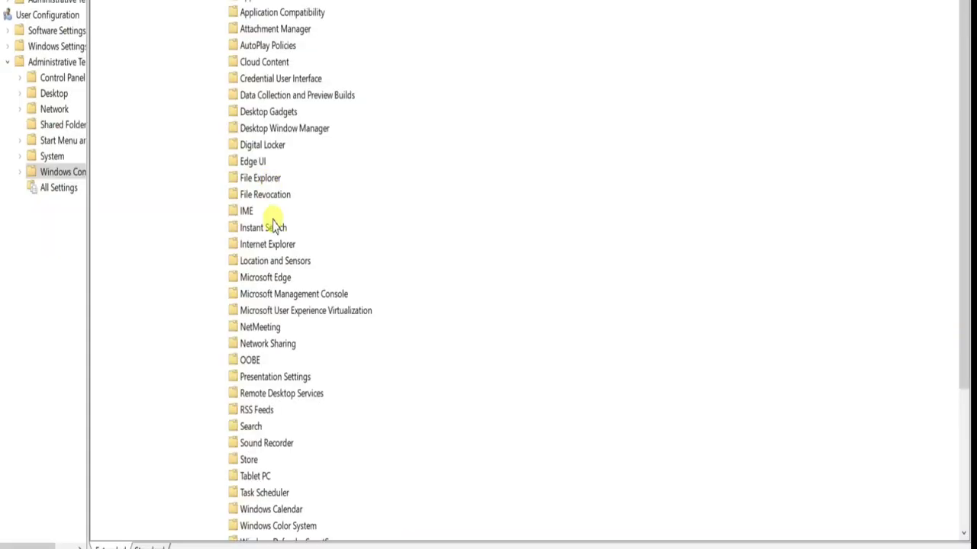
{"action": "left_click", "coordinate": [273, 180]}
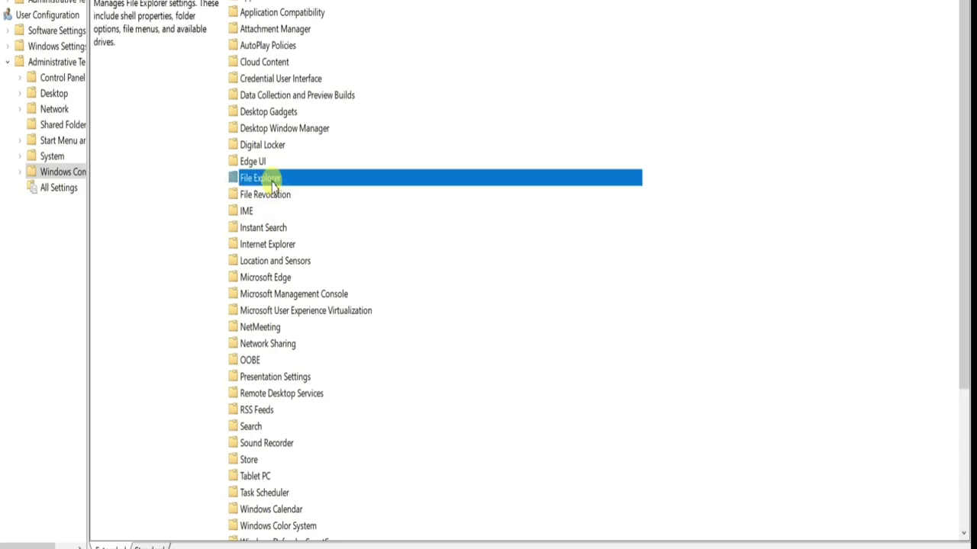
{"action": "double_click", "coordinate": [321, 180]}
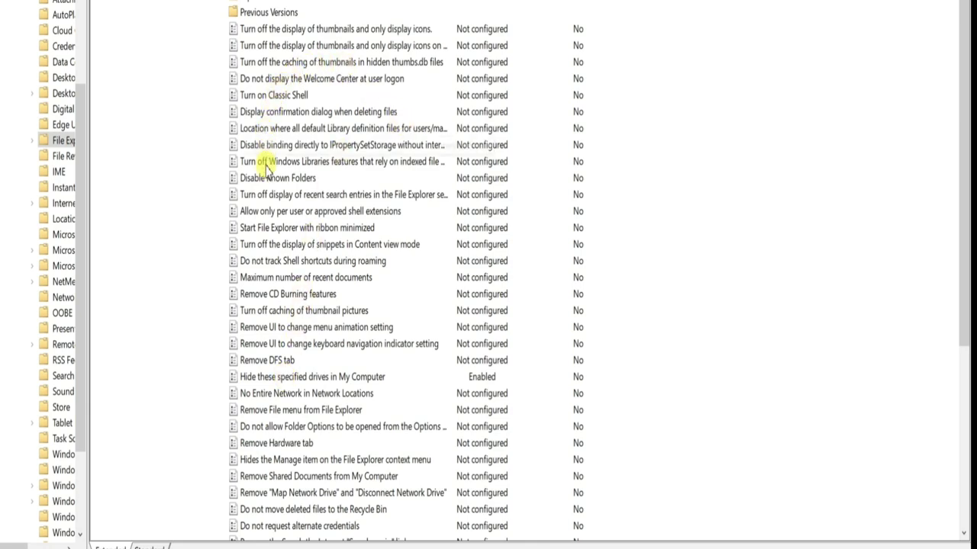
{"action": "double_click", "coordinate": [278, 377]}
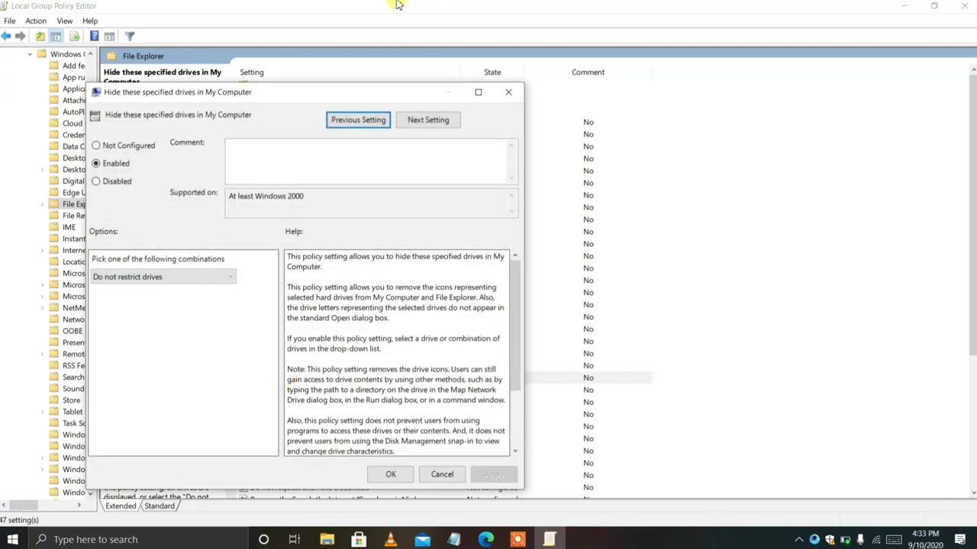
Step: View the policy's drive combinations, switch to File Explorer, refresh This PC and select Local Disk (C:)
{"action": "left_click", "coordinate": [197, 279]}
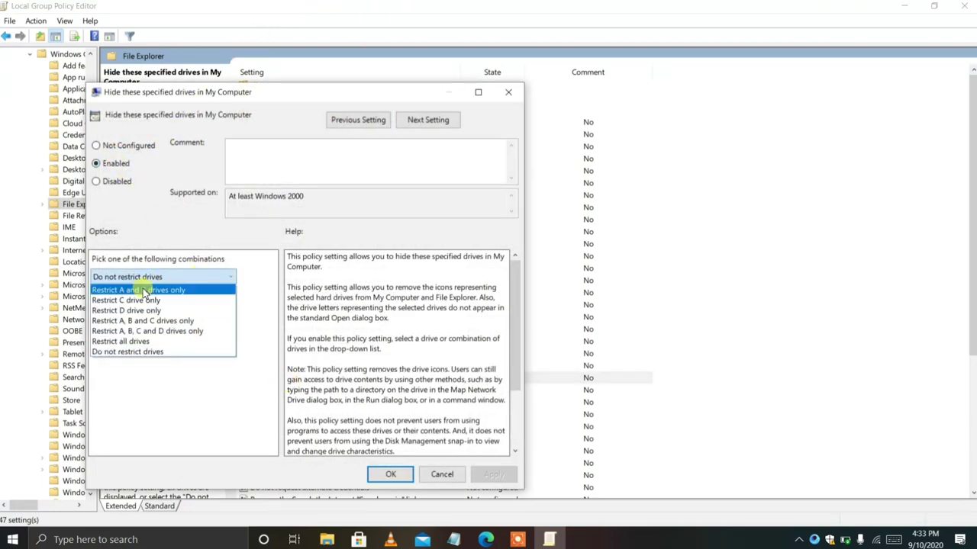
{"action": "left_click", "coordinate": [327, 539]}
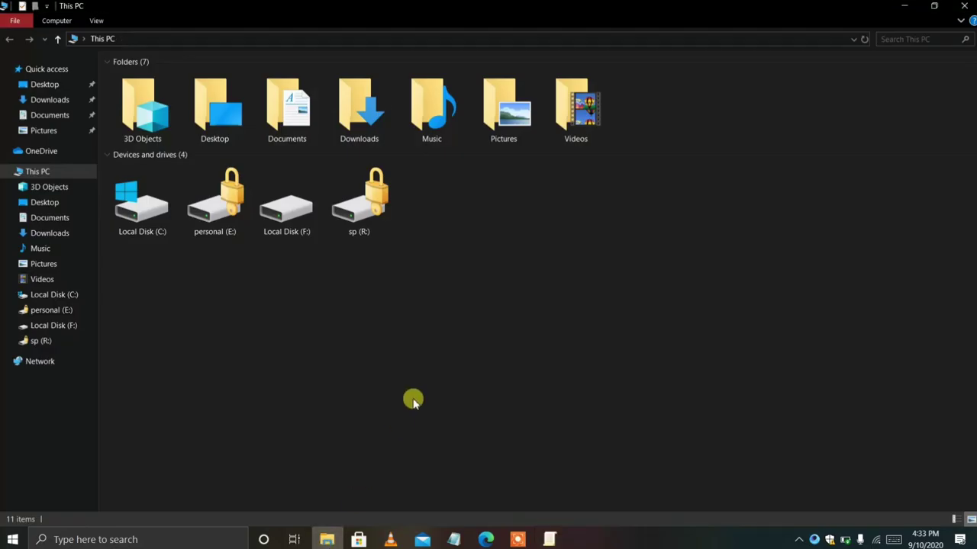
{"action": "right_click", "coordinate": [412, 264]}
{"action": "left_click", "coordinate": [458, 318]}
{"action": "left_click", "coordinate": [138, 216]}
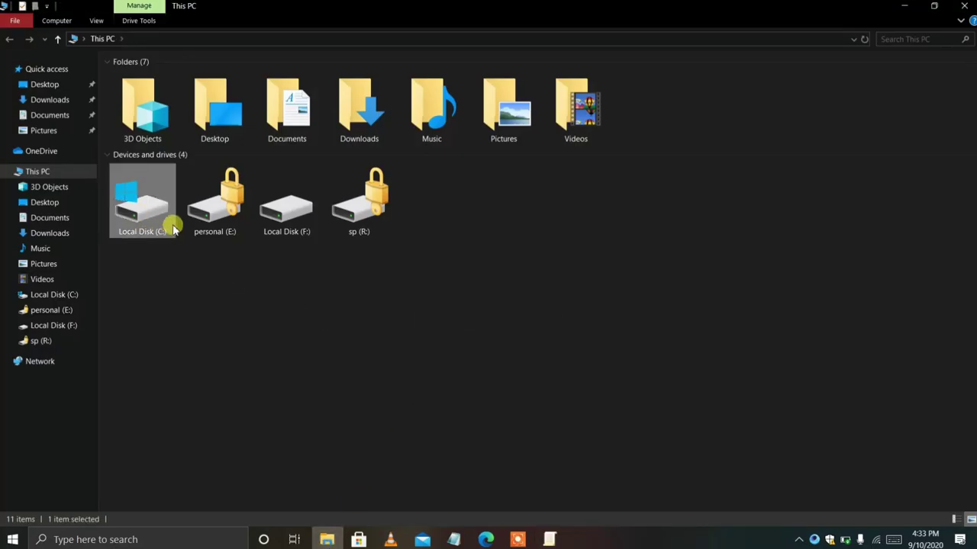
Step: Back in the Local Group Policy Editor, set the hide-drives policy to "Restrict C drive only" and apply it
{"action": "left_click", "coordinate": [546, 539]}
{"action": "left_click", "coordinate": [229, 276]}
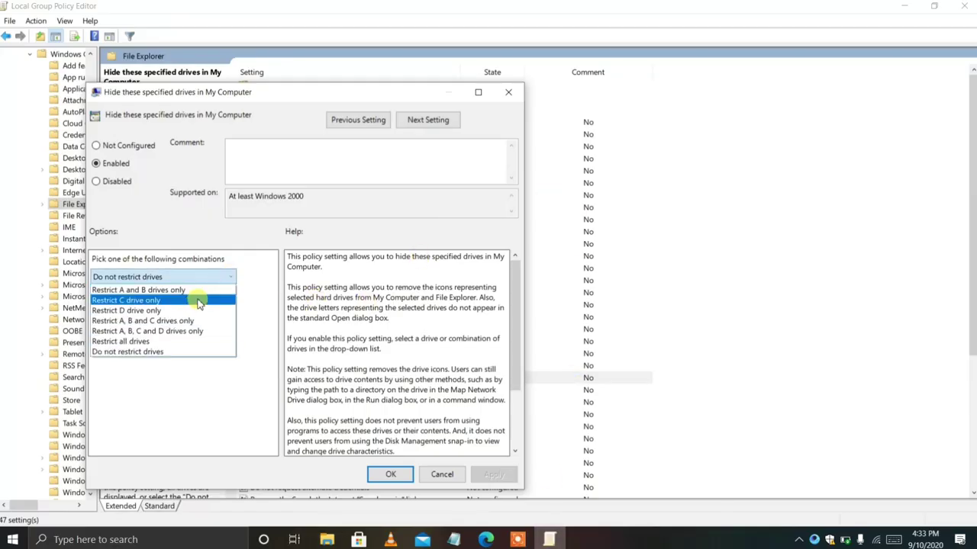
{"action": "left_click", "coordinate": [196, 302]}
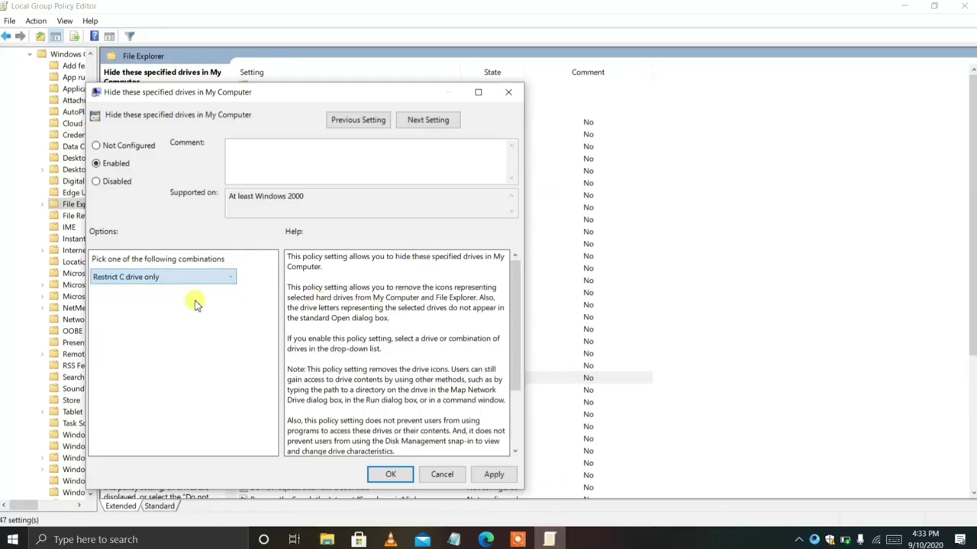
{"action": "left_click", "coordinate": [493, 475]}
Step: Switch to File Explorer and refresh This PC several times to check whether Local Disk (C:) is listed
{"action": "left_click", "coordinate": [327, 540]}
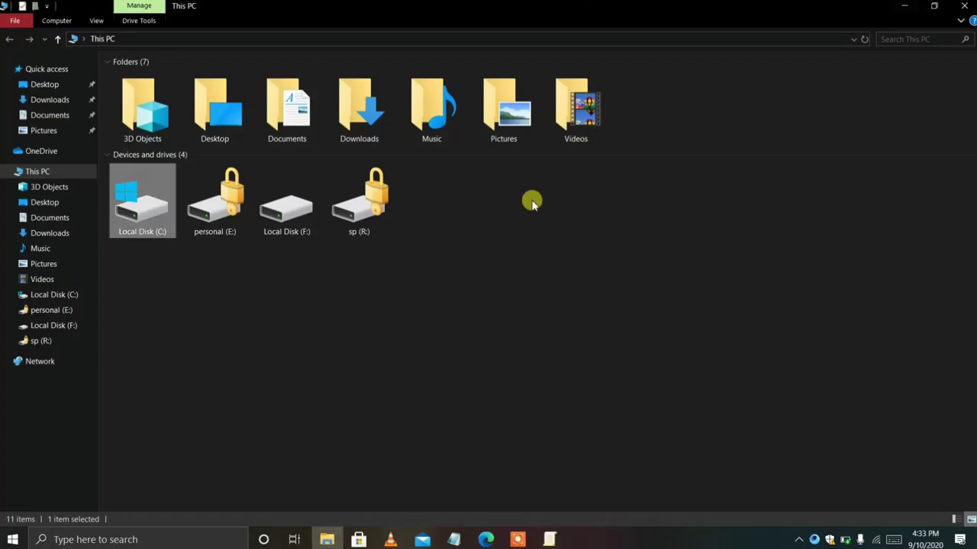
{"action": "right_click", "coordinate": [625, 356]}
{"action": "left_click", "coordinate": [648, 408]}
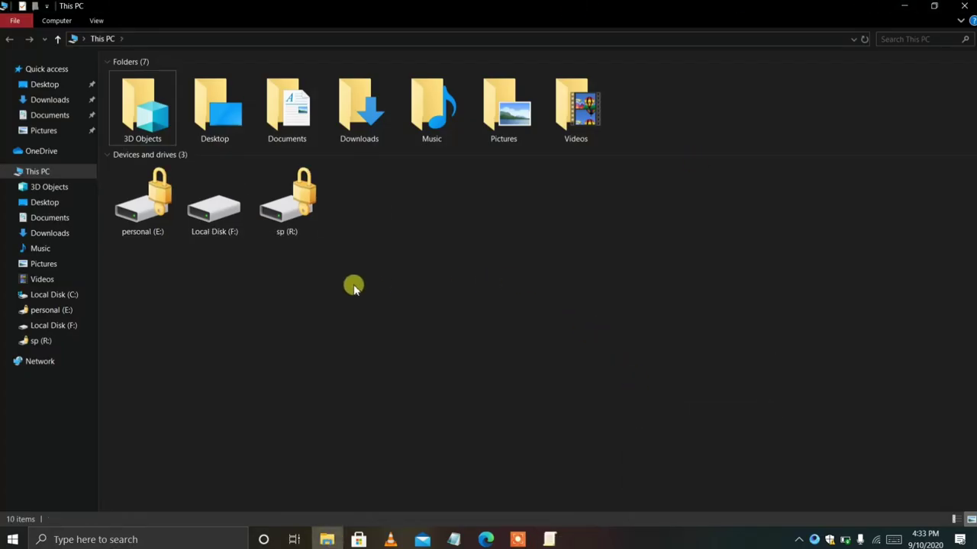
{"action": "right_click", "coordinate": [486, 230]}
{"action": "left_click", "coordinate": [544, 285]}
{"action": "left_click", "coordinate": [309, 206]}
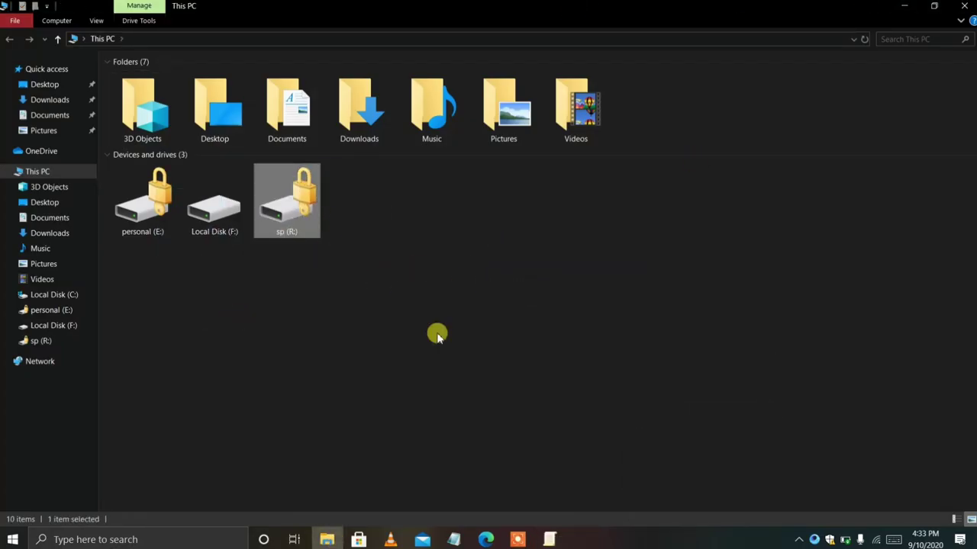
{"action": "right_click", "coordinate": [497, 220]}
{"action": "left_click", "coordinate": [526, 278]}
{"action": "right_click", "coordinate": [607, 320]}
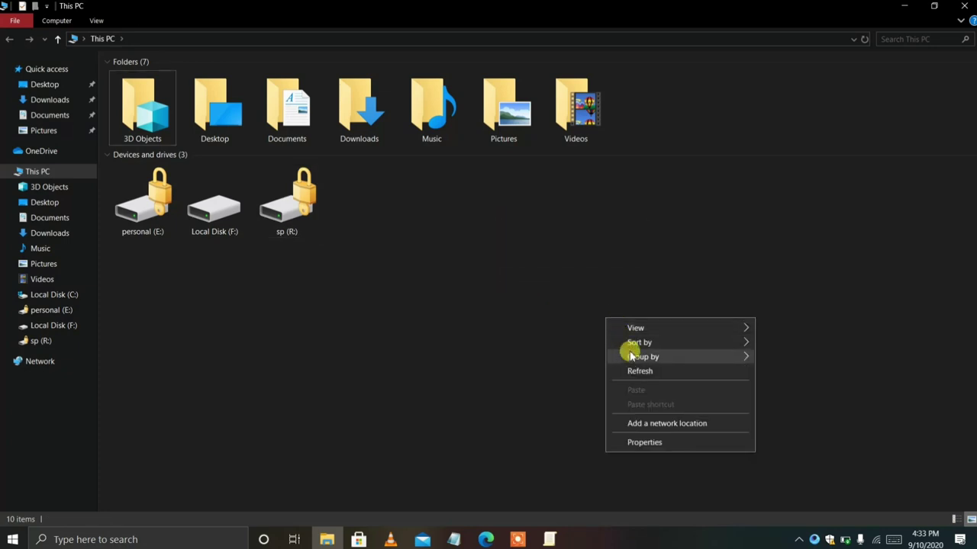
{"action": "left_click", "coordinate": [633, 370]}
{"action": "right_click", "coordinate": [525, 284]}
{"action": "left_click", "coordinate": [618, 341]}
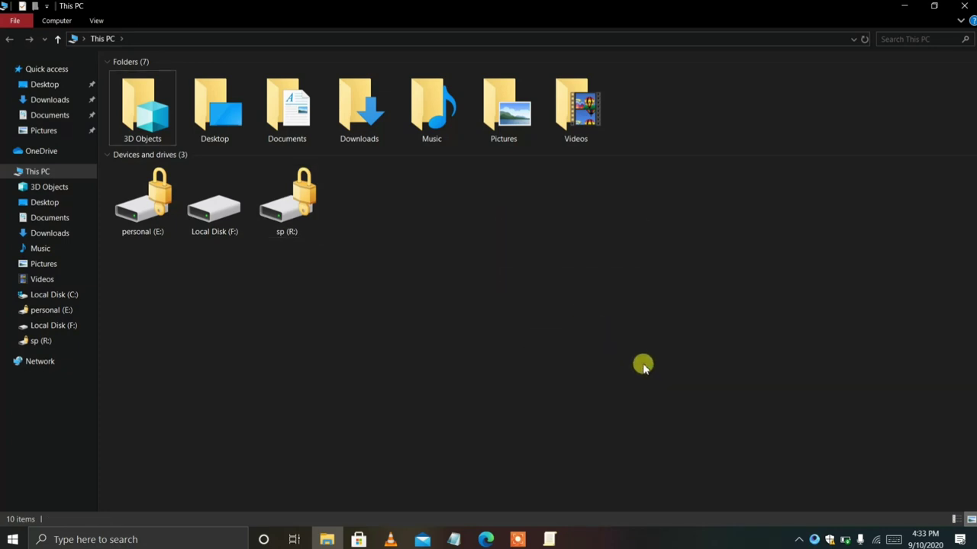
{"action": "right_click", "coordinate": [644, 367]}
{"action": "left_click", "coordinate": [663, 422]}
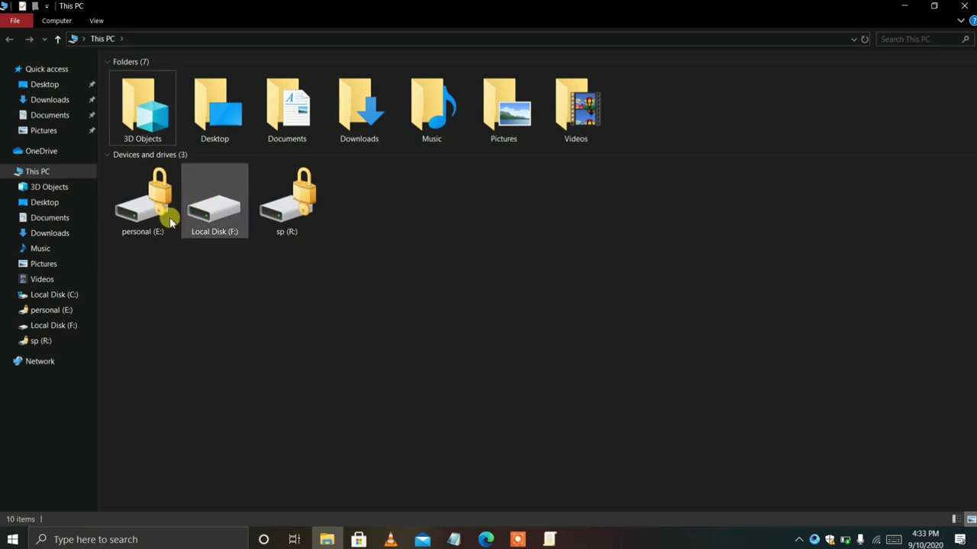
Step: Return to the Local Group Policy Editor, set the hide-drives policy to "Restrict A, B, C and D drives only" and apply it
{"action": "left_click", "coordinate": [549, 539]}
{"action": "left_click", "coordinate": [191, 279]}
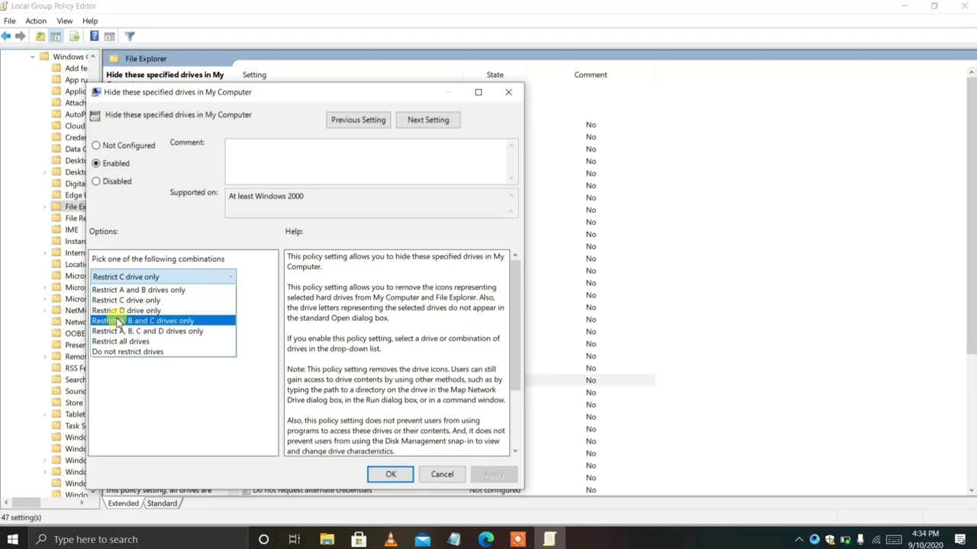
{"action": "left_click", "coordinate": [147, 301]}
{"action": "left_click", "coordinate": [100, 277]}
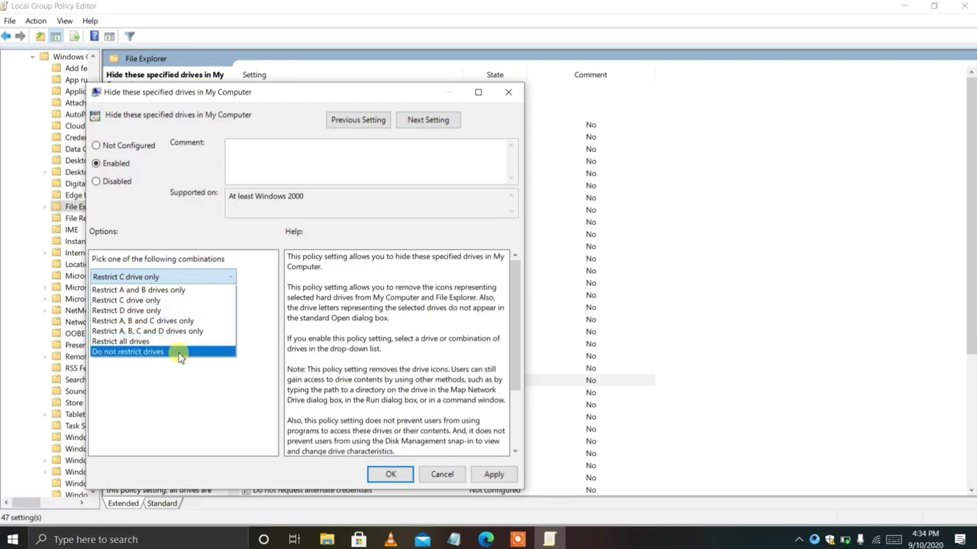
{"action": "left_click", "coordinate": [156, 331]}
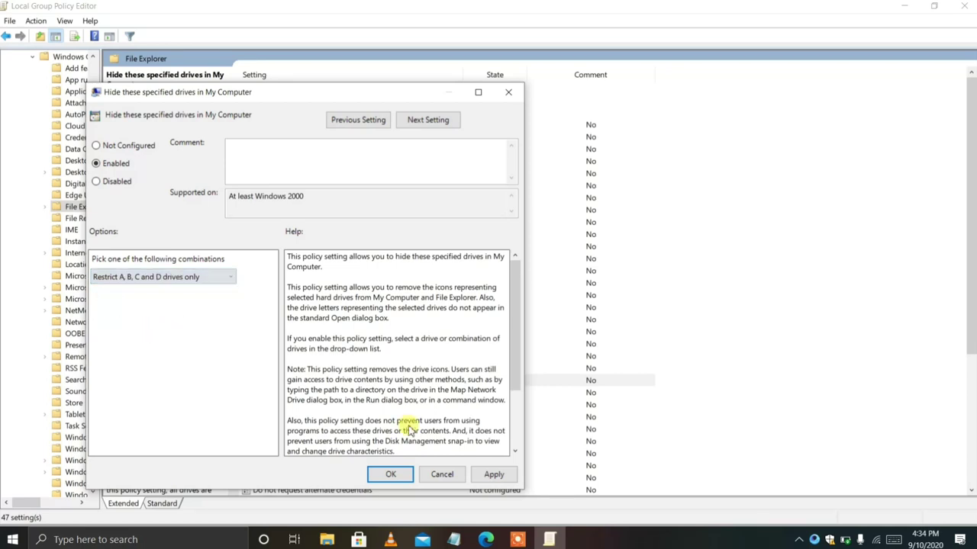
{"action": "left_click", "coordinate": [479, 475]}
Step: Switch to File Explorer and refresh This PC to check the drives under the A, B, C and D restriction
{"action": "left_click", "coordinate": [327, 539]}
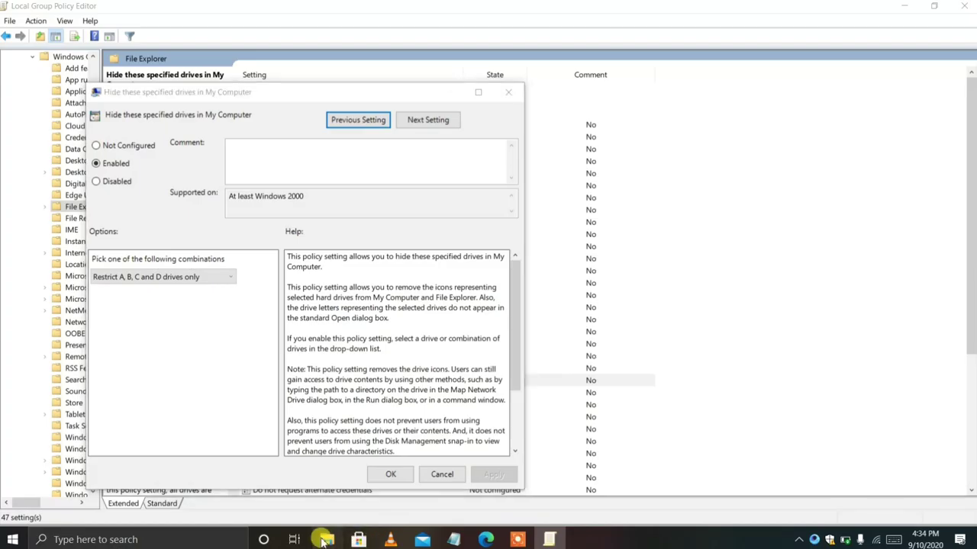
{"action": "right_click", "coordinate": [399, 428]}
{"action": "left_click", "coordinate": [435, 345]}
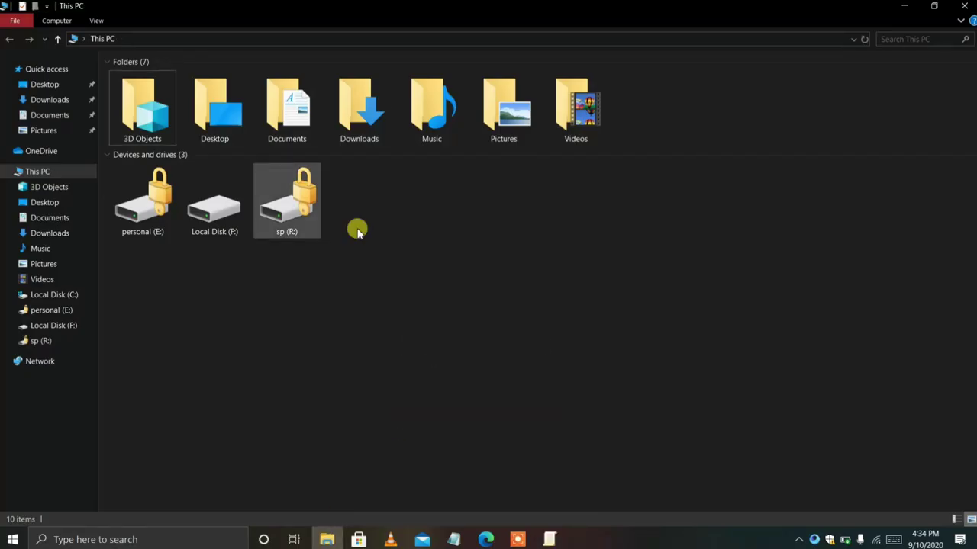
{"action": "right_click", "coordinate": [378, 239]}
{"action": "left_click", "coordinate": [385, 294]}
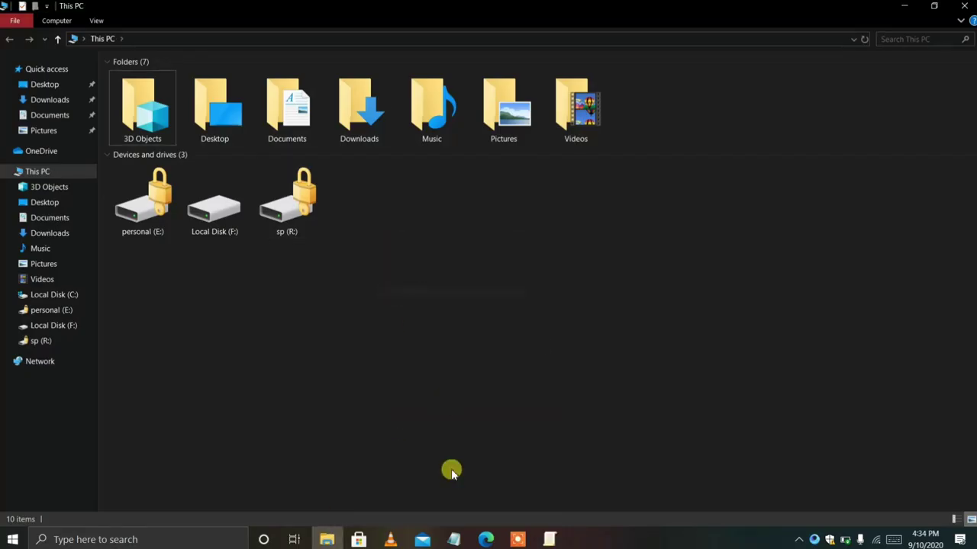
Step: Return to the Local Group Policy Editor, set the hide-drives policy to "Do not restrict drives" and apply it
{"action": "left_click", "coordinate": [563, 540]}
{"action": "left_click", "coordinate": [155, 284]}
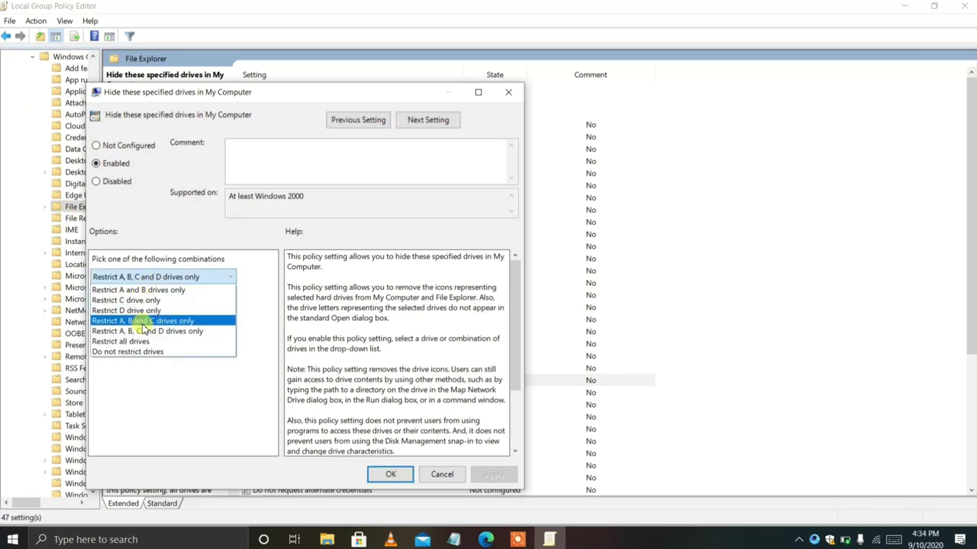
{"action": "left_click", "coordinate": [137, 362]}
{"action": "left_click", "coordinate": [159, 277]}
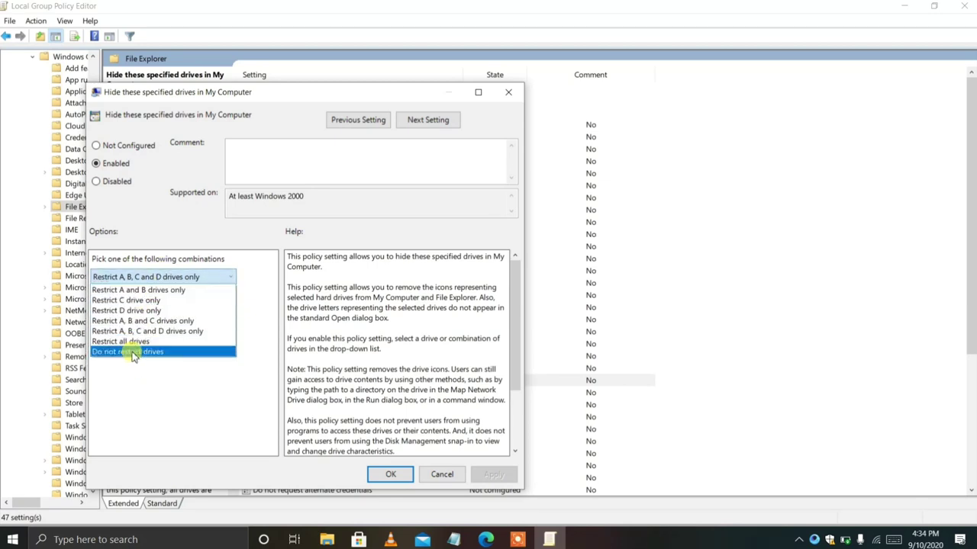
{"action": "left_click", "coordinate": [131, 354]}
{"action": "left_click", "coordinate": [493, 474]}
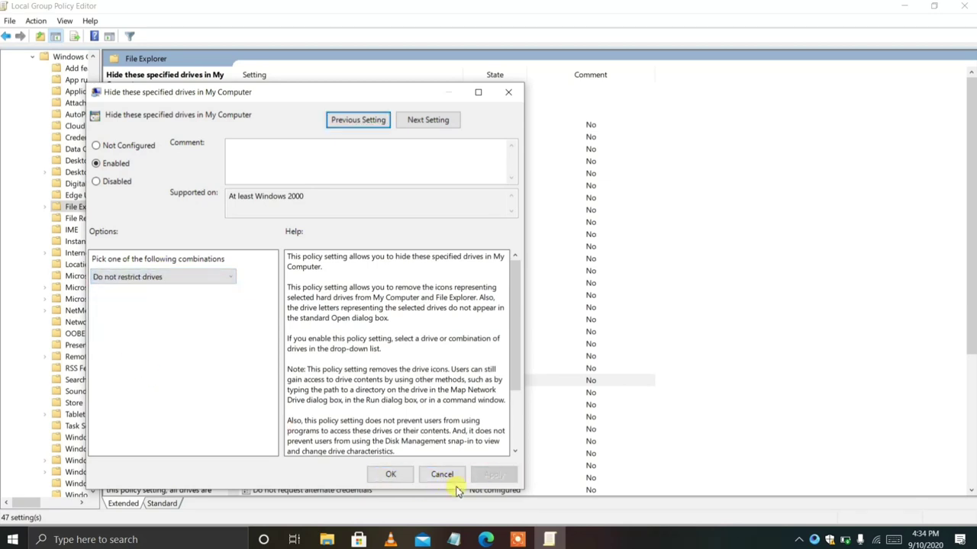
Step: Switch to File Explorer and refresh This PC to check the drives with the restriction removed
{"action": "left_click", "coordinate": [327, 539]}
{"action": "right_click", "coordinate": [386, 356]}
{"action": "left_click", "coordinate": [408, 406]}
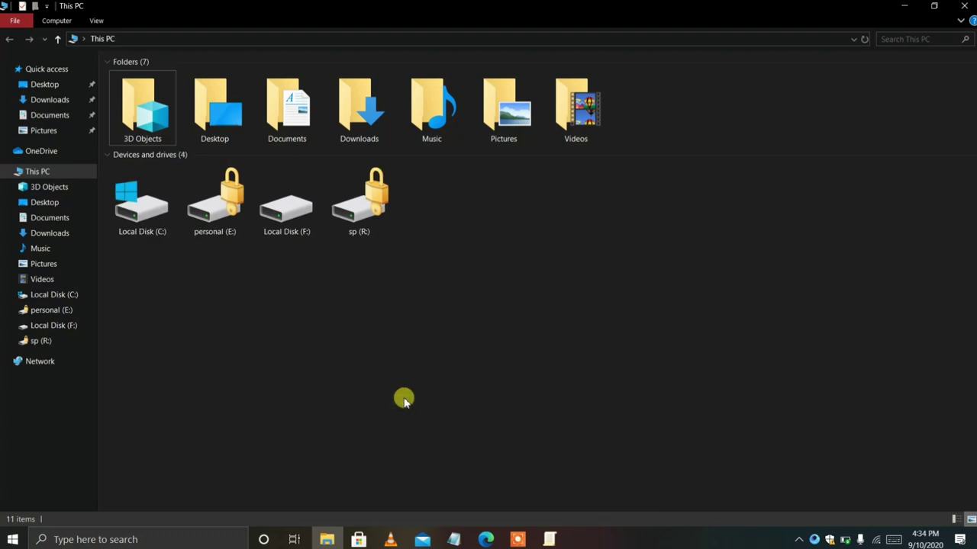
{"action": "left_click", "coordinate": [136, 204]}
{"action": "left_click_drag", "start_coordinate": [146, 242], "coordinate": [431, 239]}
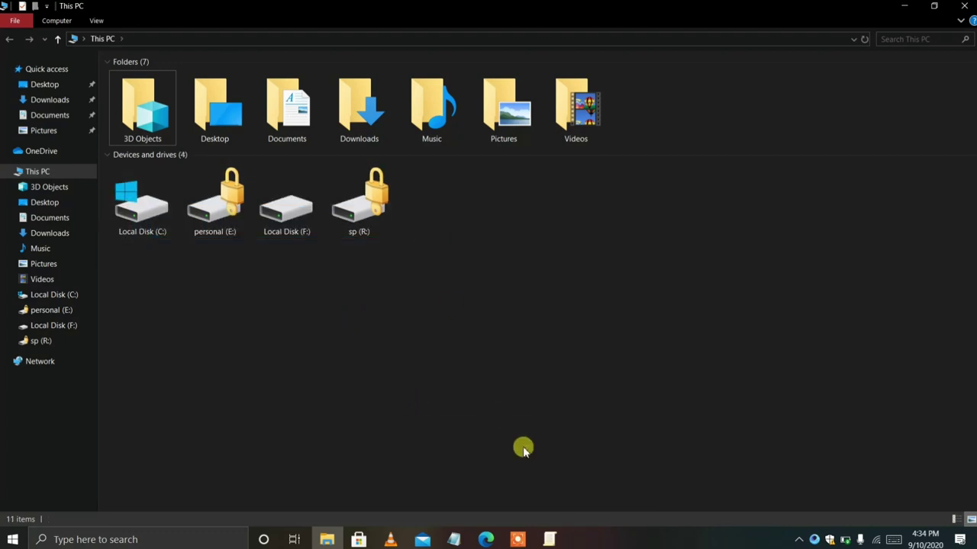
Step: Return to the Local Group Policy Editor, set the hide-drives policy to "Restrict A, B, C and D drives only" and apply it
{"action": "left_click", "coordinate": [549, 540]}
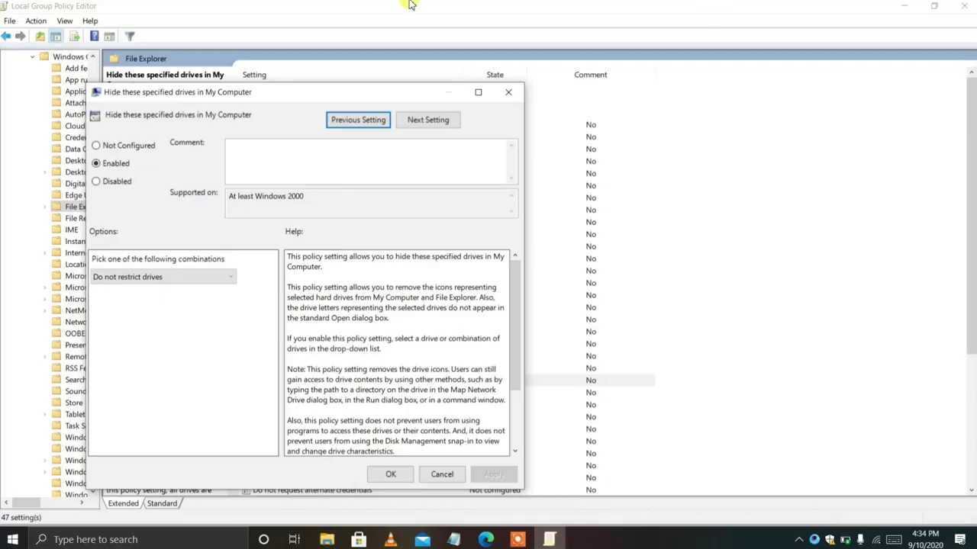
{"action": "left_click", "coordinate": [172, 279]}
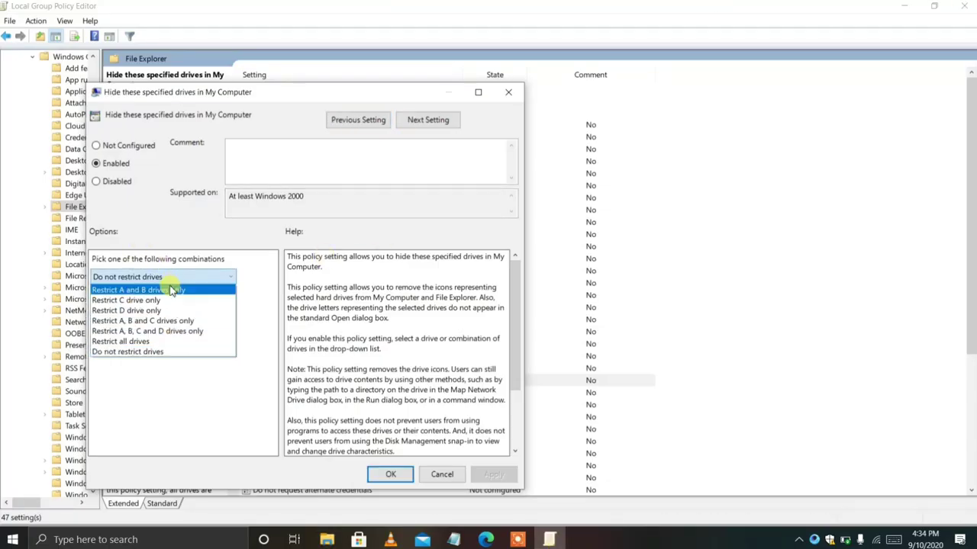
{"action": "left_click", "coordinate": [208, 333]}
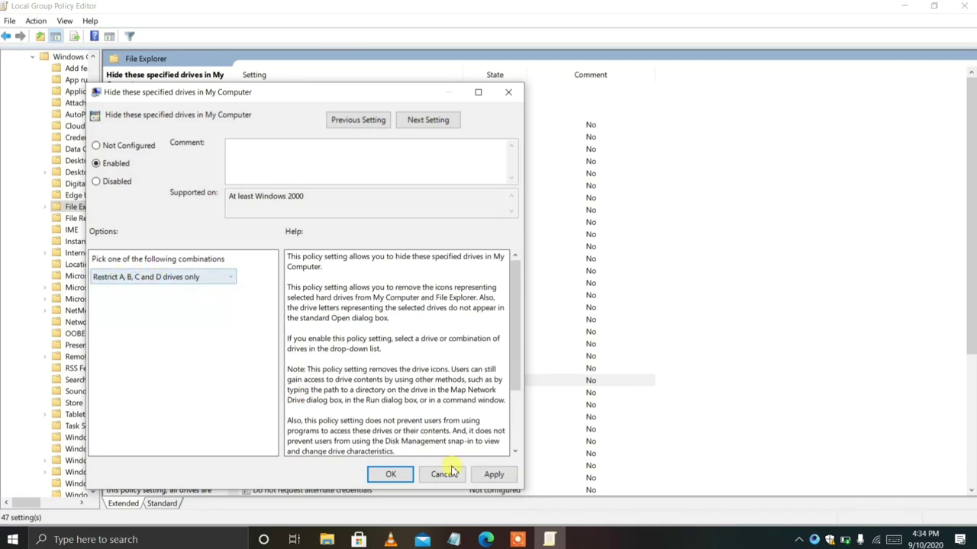
{"action": "left_click", "coordinate": [498, 474]}
Step: Switch to File Explorer and refresh This PC several times to check which drives are listed under the restriction
{"action": "left_click", "coordinate": [326, 540]}
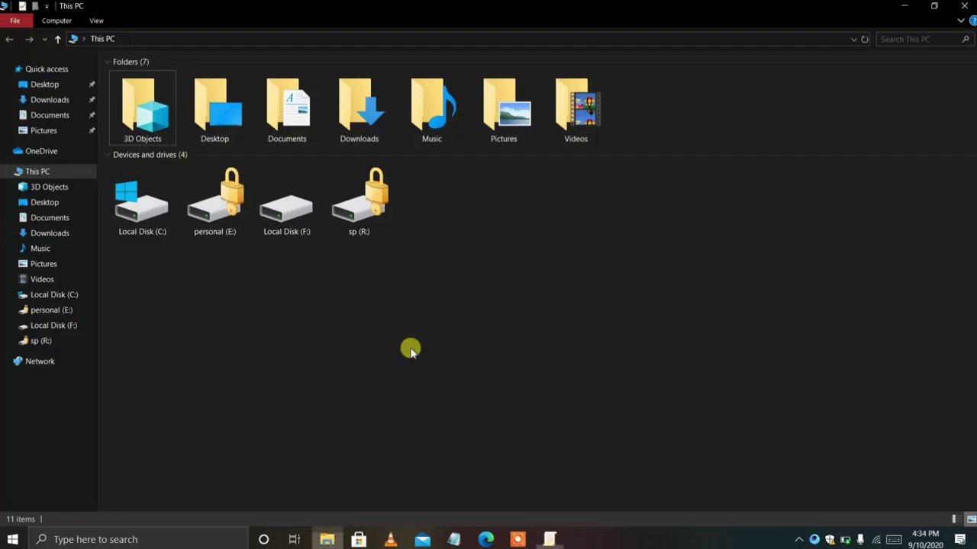
{"action": "right_click", "coordinate": [405, 328]}
{"action": "left_click", "coordinate": [455, 375]}
{"action": "right_click", "coordinate": [429, 328]}
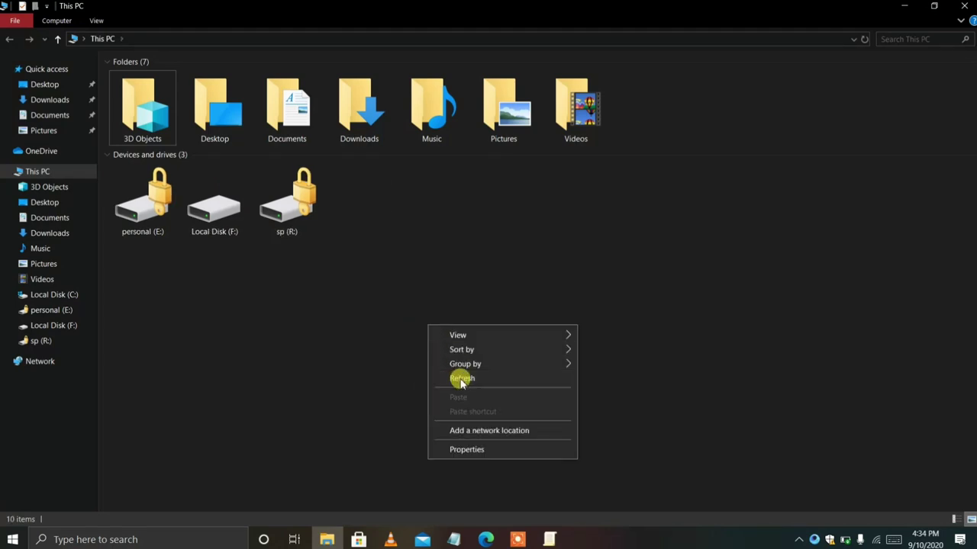
{"action": "left_click", "coordinate": [461, 379]}
{"action": "right_click", "coordinate": [446, 354]}
{"action": "left_click", "coordinate": [477, 405]}
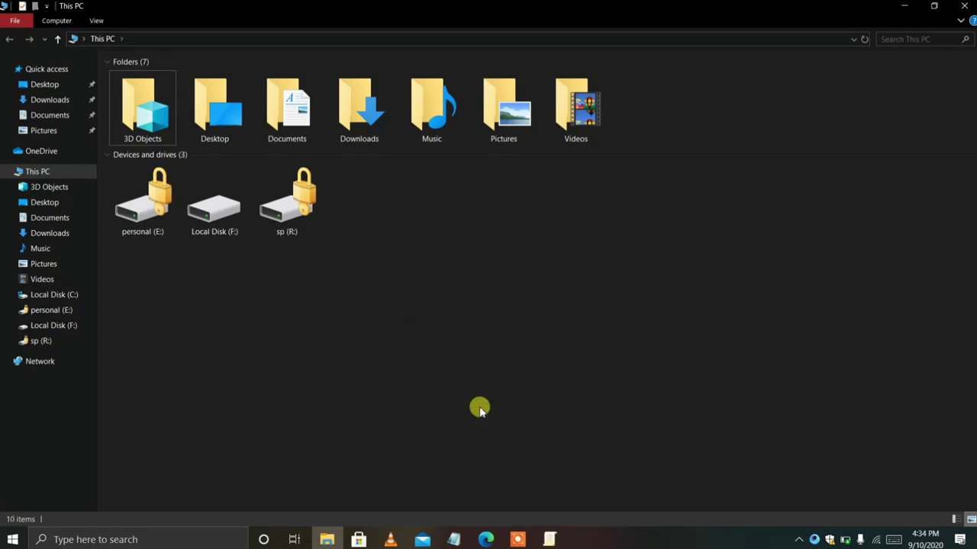
{"action": "right_click", "coordinate": [492, 413]}
{"action": "left_click", "coordinate": [931, 510]}
Step: Return to the Local Group Policy Editor, choose "Restrict A, B, C and D drives only" again for the hide-drives policy and apply it
{"action": "left_click", "coordinate": [551, 534]}
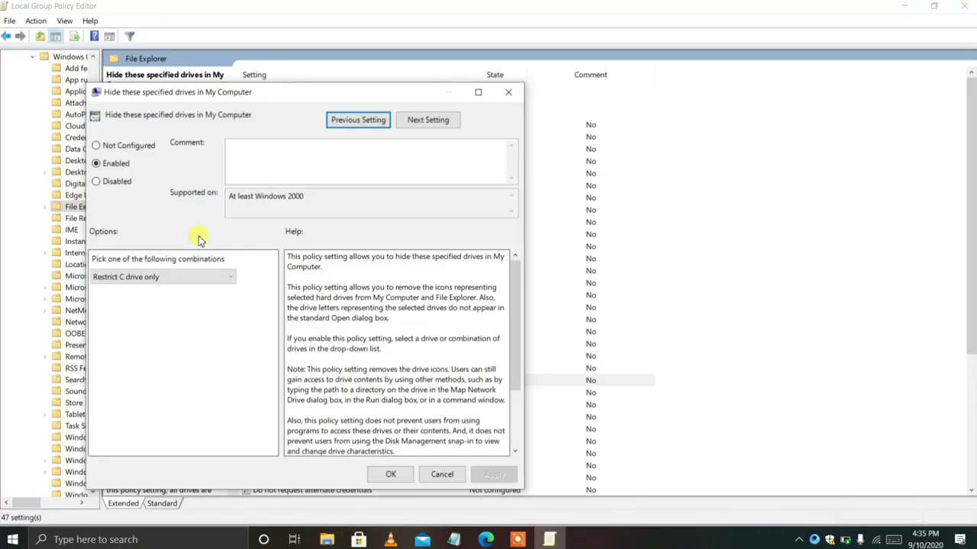
{"action": "left_click", "coordinate": [174, 278]}
{"action": "left_click", "coordinate": [153, 333]}
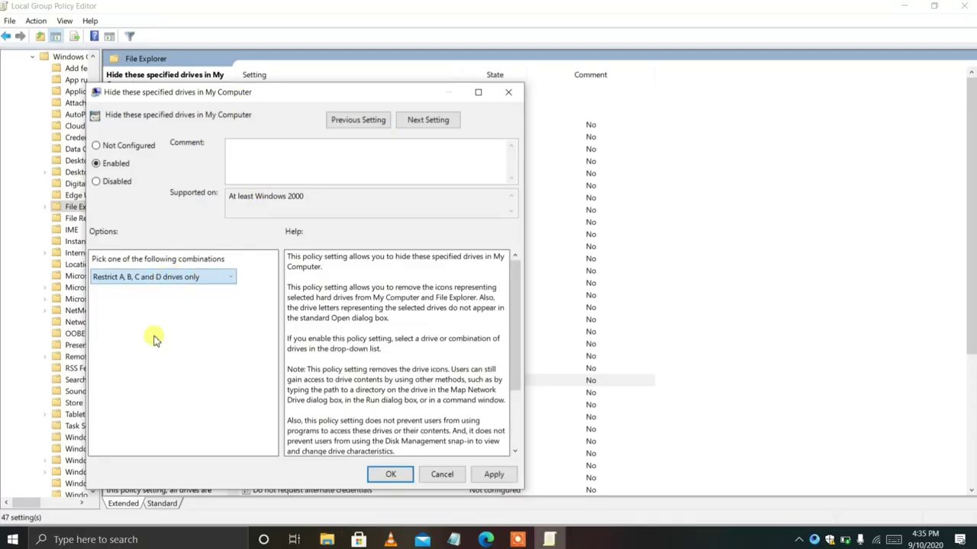
{"action": "left_click", "coordinate": [477, 474]}
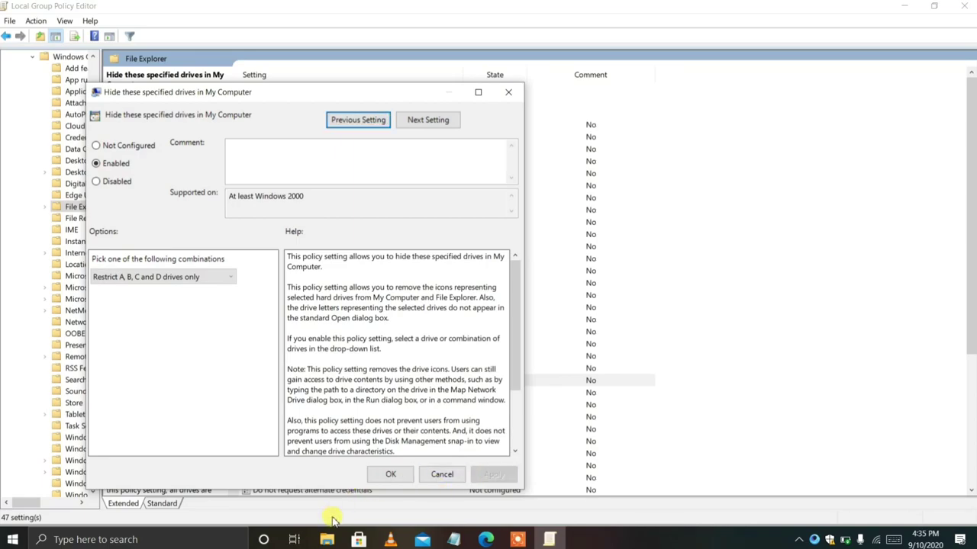
Step: Switch to File Explorer and refresh This PC to check the drives under the reapplied A, B, C and D restriction
{"action": "left_click", "coordinate": [326, 539]}
{"action": "right_click", "coordinate": [469, 331]}
{"action": "left_click", "coordinate": [512, 387]}
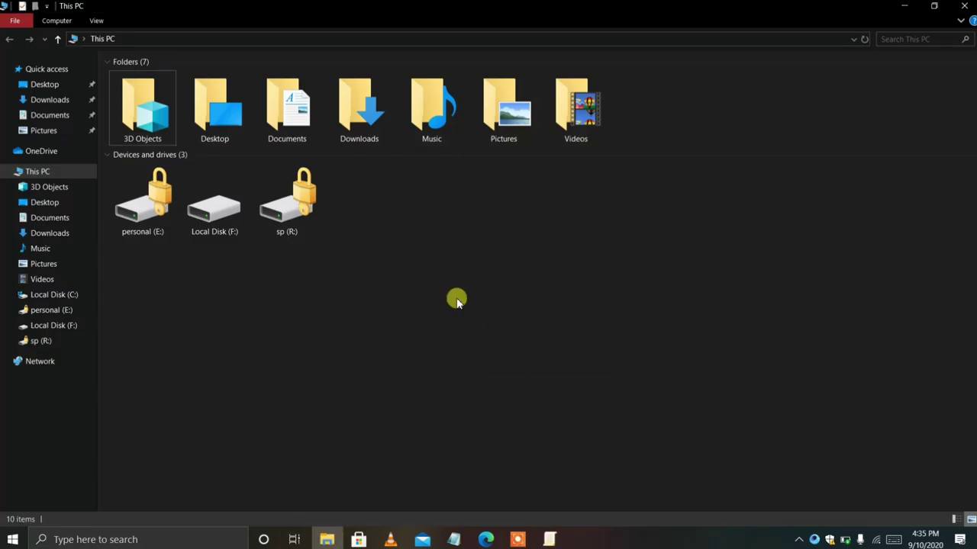
{"action": "right_click", "coordinate": [456, 302]}
{"action": "left_click", "coordinate": [480, 344]}
Step: Return to the Local Group Policy Editor, set the hide-drives policy to "Restrict all drives" and apply it
{"action": "left_click", "coordinate": [548, 540]}
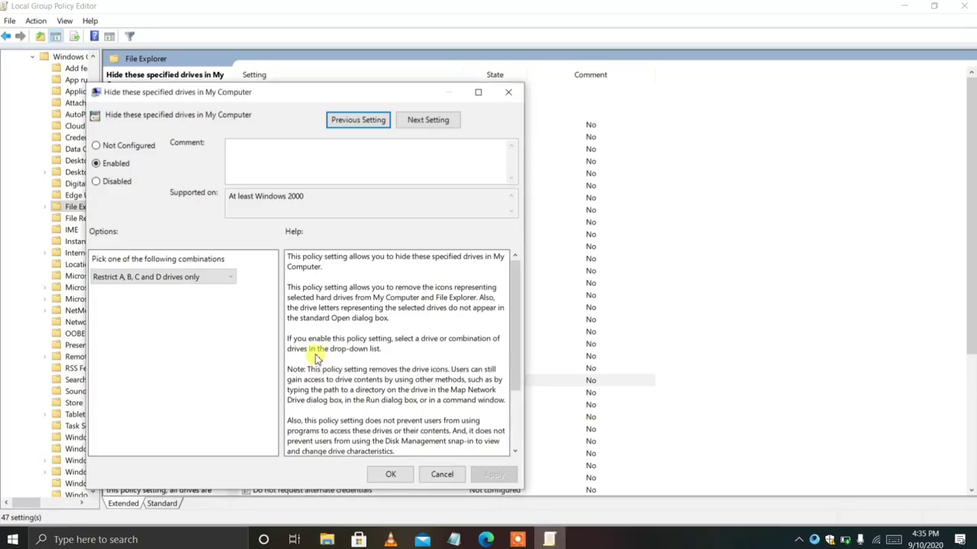
{"action": "left_click", "coordinate": [191, 277]}
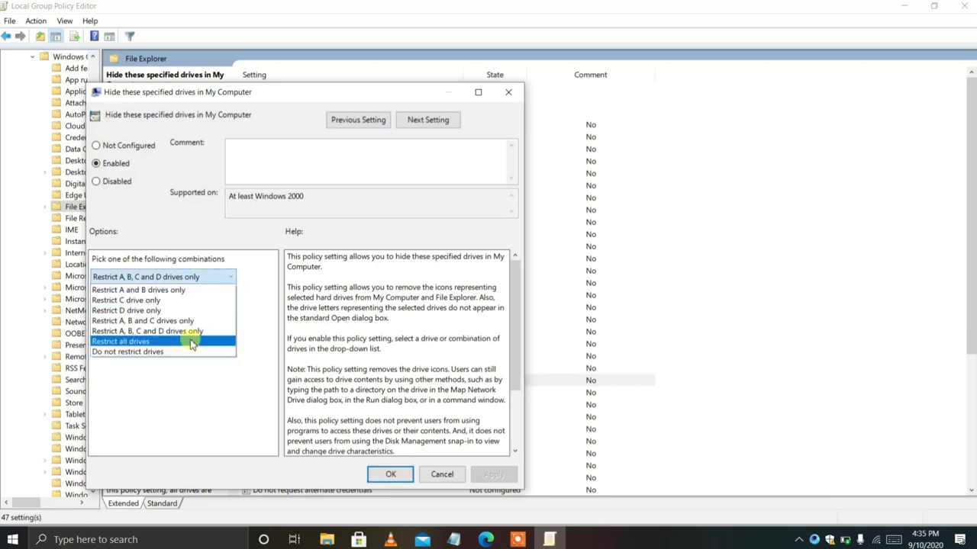
{"action": "left_click", "coordinate": [192, 338]}
{"action": "left_click", "coordinate": [472, 480]}
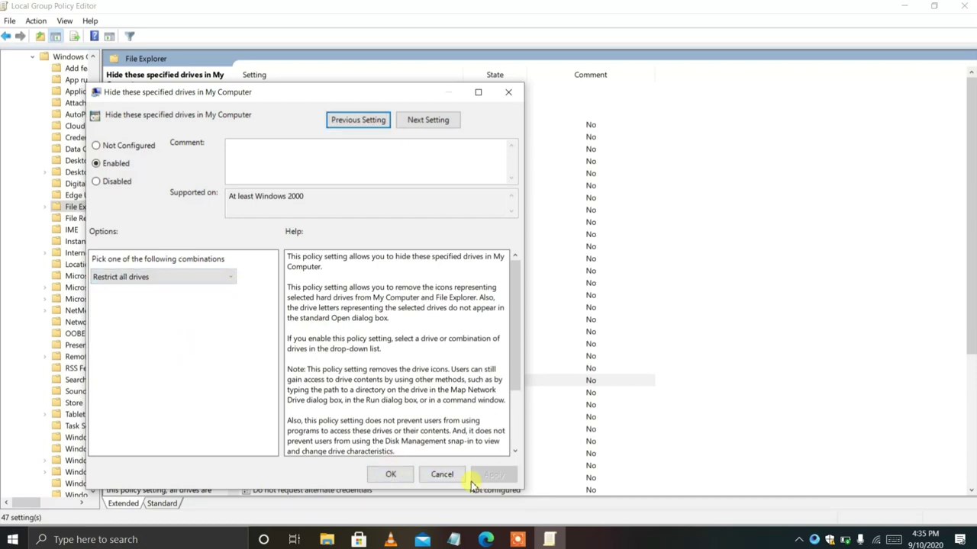
Step: Switch to File Explorer and refresh This PC to check the drives under the all-drives restriction
{"action": "left_click", "coordinate": [325, 540]}
{"action": "right_click", "coordinate": [475, 344]}
{"action": "left_click", "coordinate": [504, 395]}
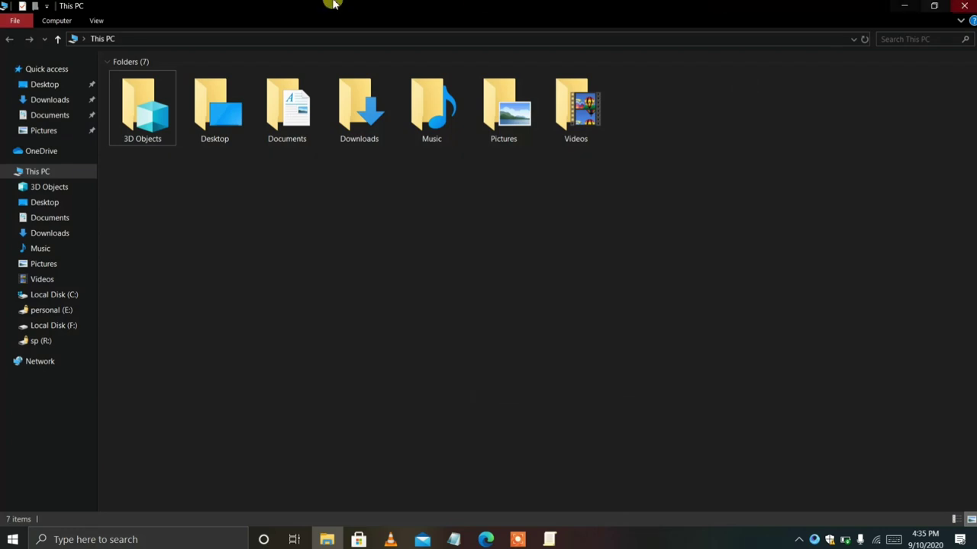
{"action": "left_click_drag", "start_coordinate": [188, 199], "coordinate": [690, 267]}
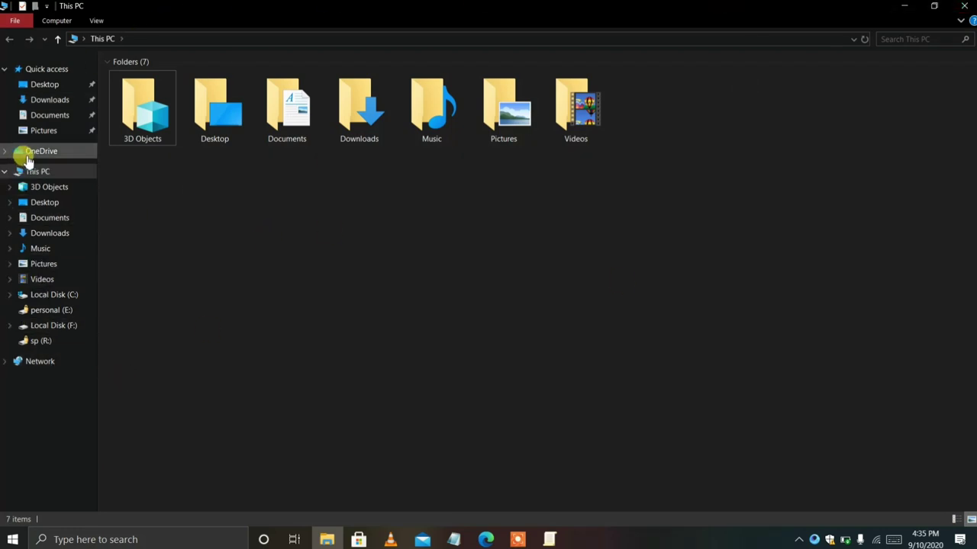
{"action": "left_click", "coordinate": [33, 170]}
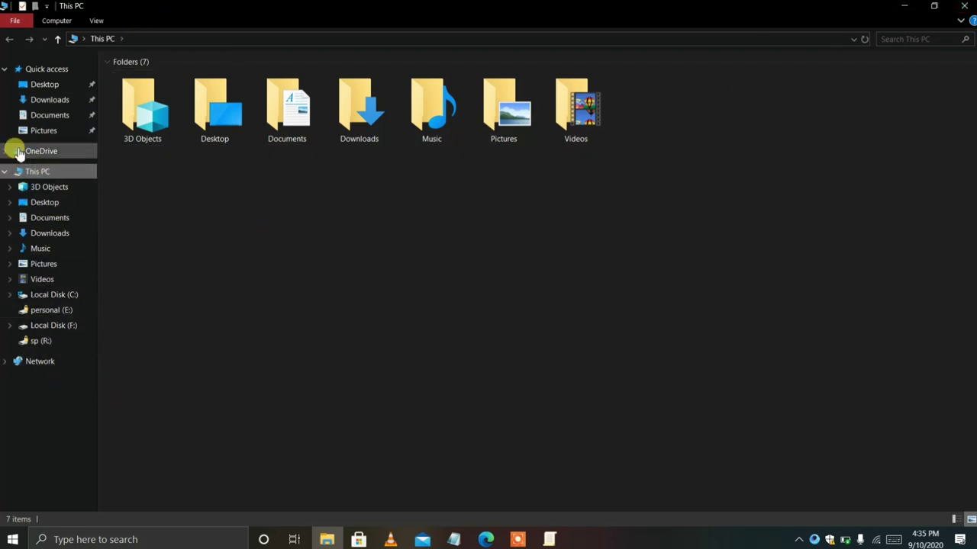
{"action": "right_click", "coordinate": [537, 244]}
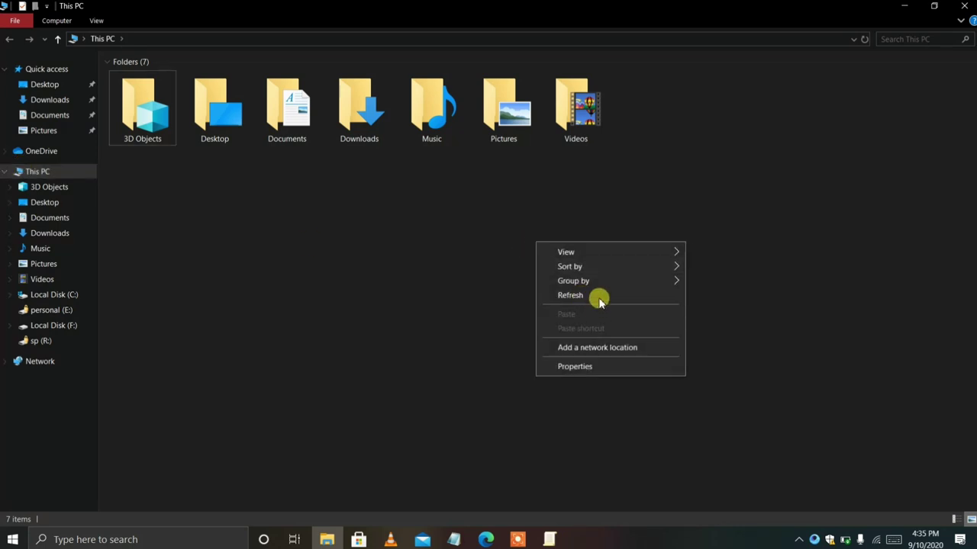
{"action": "left_click", "coordinate": [598, 299]}
Step: Close and reopen File Explorer, then refresh This PC to check both the navigation tree and the folder view for drives
{"action": "left_click", "coordinate": [964, 7]}
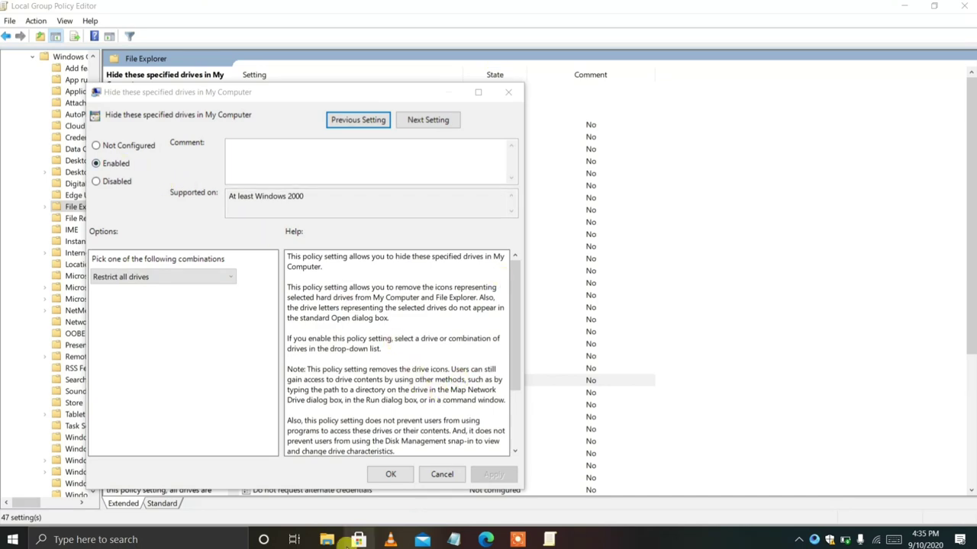
{"action": "left_click", "coordinate": [336, 540]}
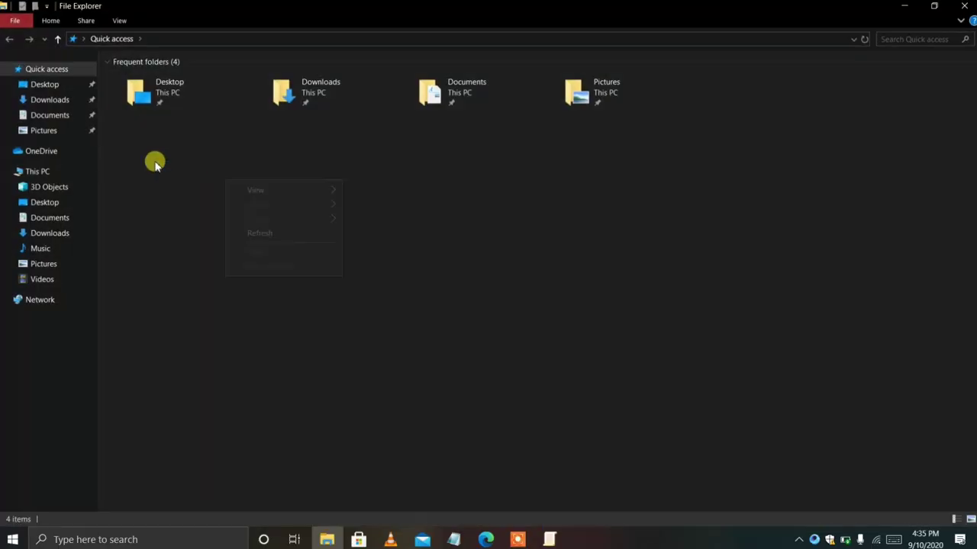
{"action": "left_click", "coordinate": [34, 170]}
{"action": "right_click", "coordinate": [226, 112]}
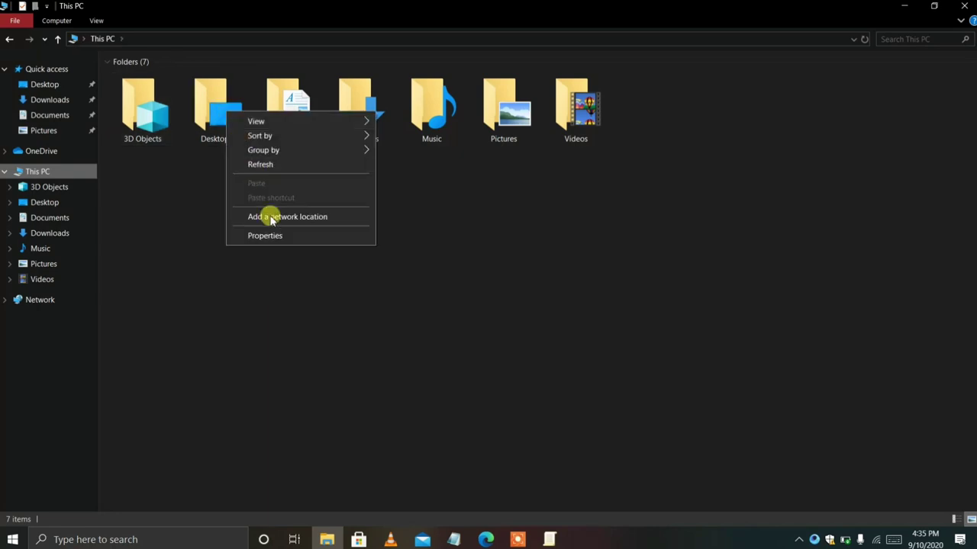
{"action": "left_click", "coordinate": [252, 162]}
Step: Return to the Local Group Policy Editor, set the hide-drives policy to Disabled, apply it and close the policy dialog
{"action": "left_click", "coordinate": [550, 540]}
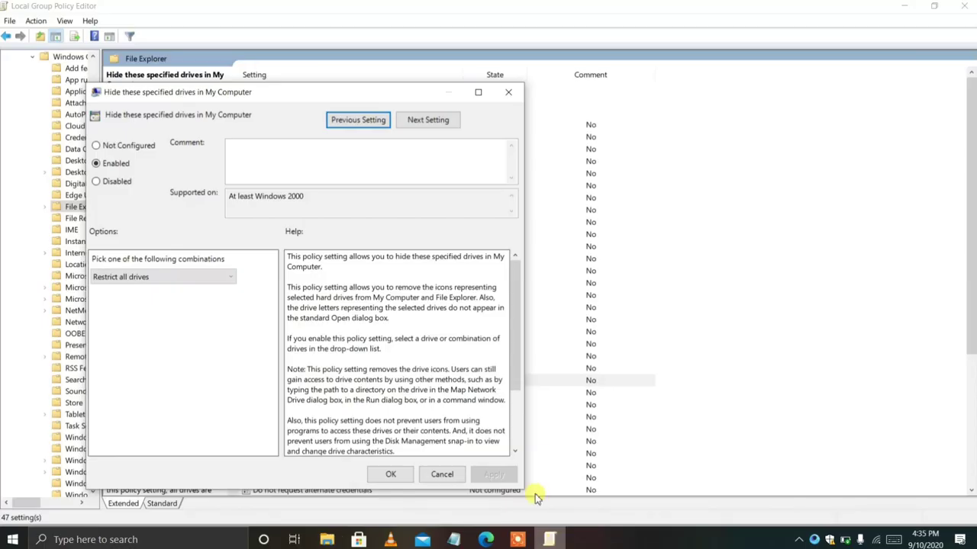
{"action": "left_click", "coordinate": [115, 182]}
{"action": "left_click", "coordinate": [493, 475]}
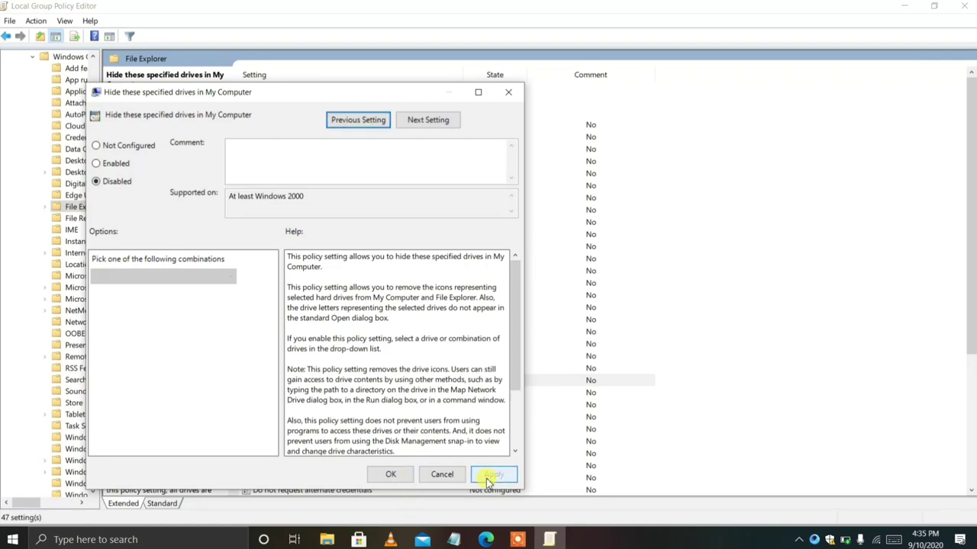
{"action": "left_click", "coordinate": [391, 475]}
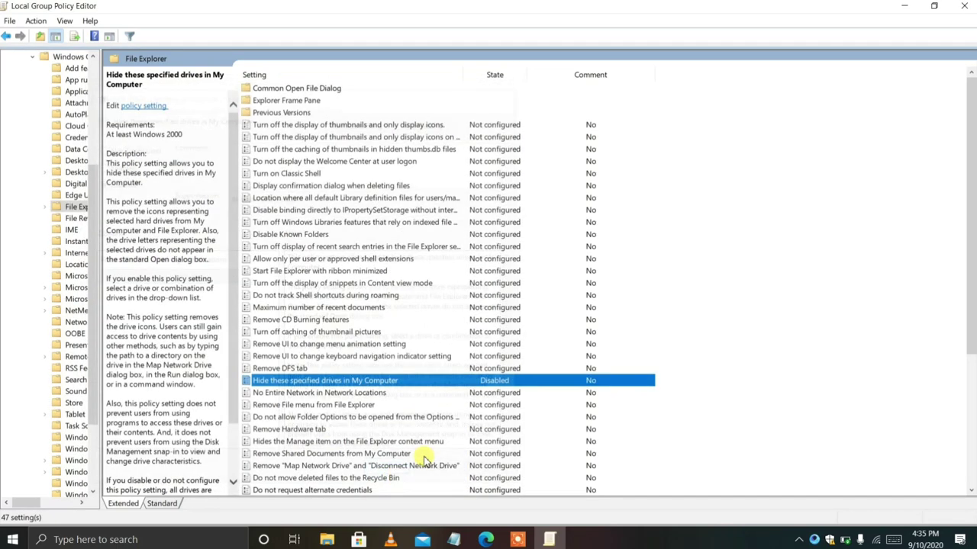
Step: Switch to File Explorer and refresh This PC to check the drives with the hide-drives policy disabled
{"action": "left_click", "coordinate": [347, 540]}
{"action": "right_click", "coordinate": [504, 296]}
{"action": "left_click", "coordinate": [536, 342]}
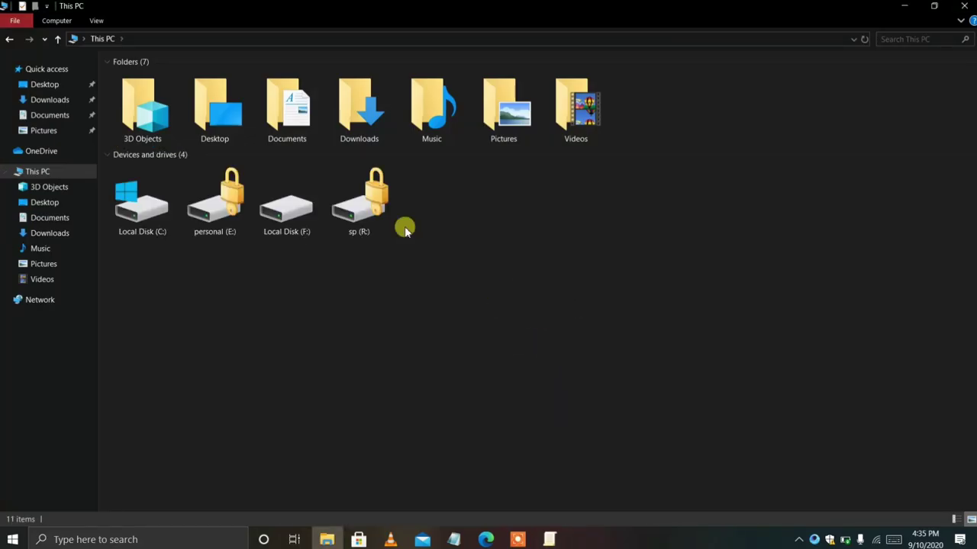
{"action": "left_click_drag", "start_coordinate": [499, 295], "coordinate": [164, 174]}
{"action": "left_click", "coordinate": [334, 385]}
{"action": "right_click", "coordinate": [335, 385]}
{"action": "left_click", "coordinate": [376, 437]}
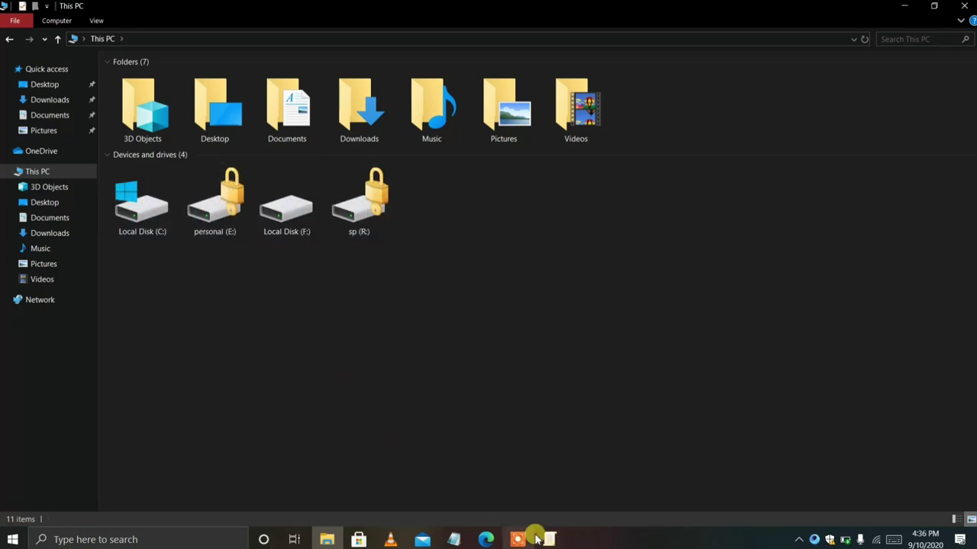
Step: Close the Local Group Policy Editor and File Explorer, and refresh the desktop
{"action": "left_click", "coordinate": [546, 539]}
{"action": "left_click", "coordinate": [965, 6]}
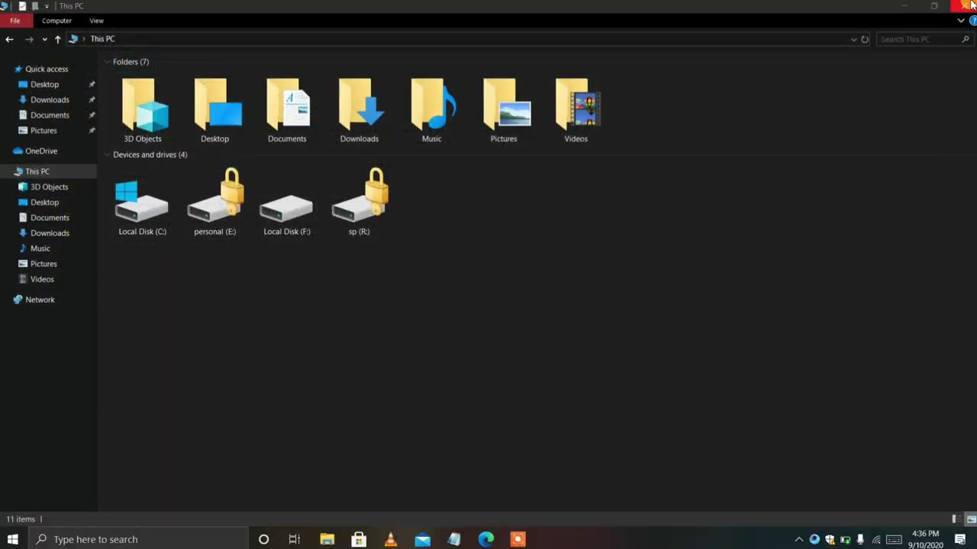
{"action": "left_click", "coordinate": [965, 6]}
{"action": "right_click", "coordinate": [641, 155]}
{"action": "left_click", "coordinate": [706, 193]}
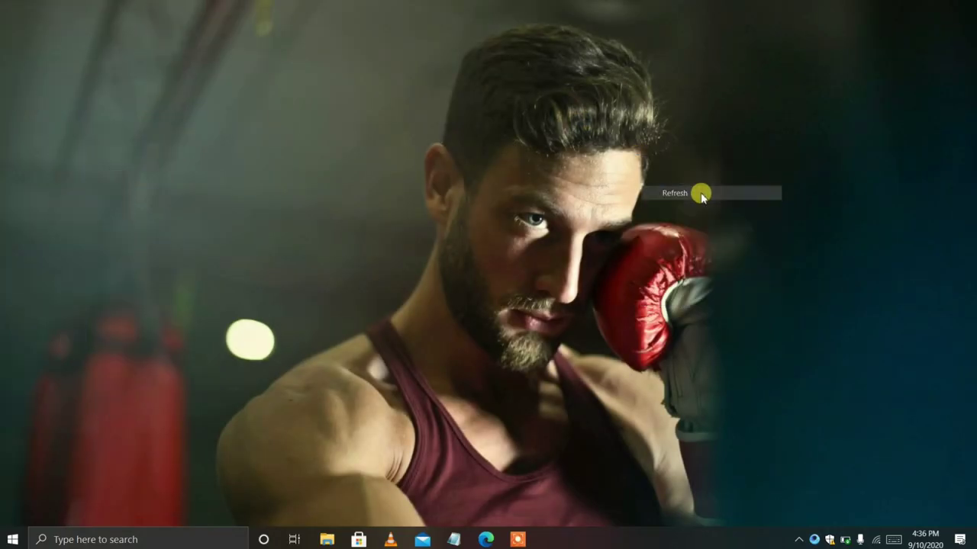